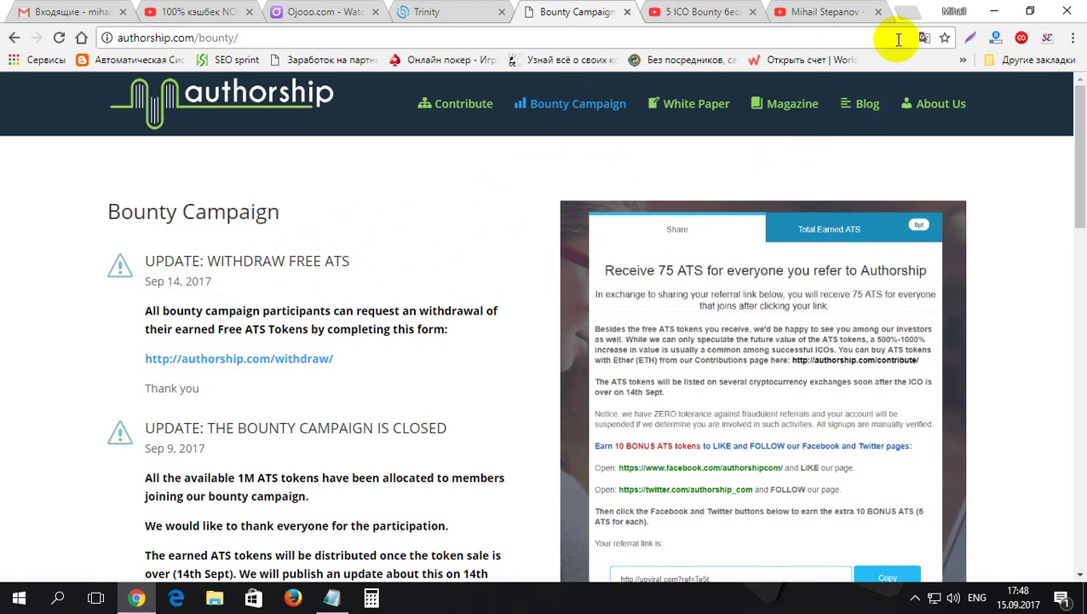
- Translate the Bounty Campaign page into Romanian (румынский) using Chrome's translate options
left_click(921, 39)
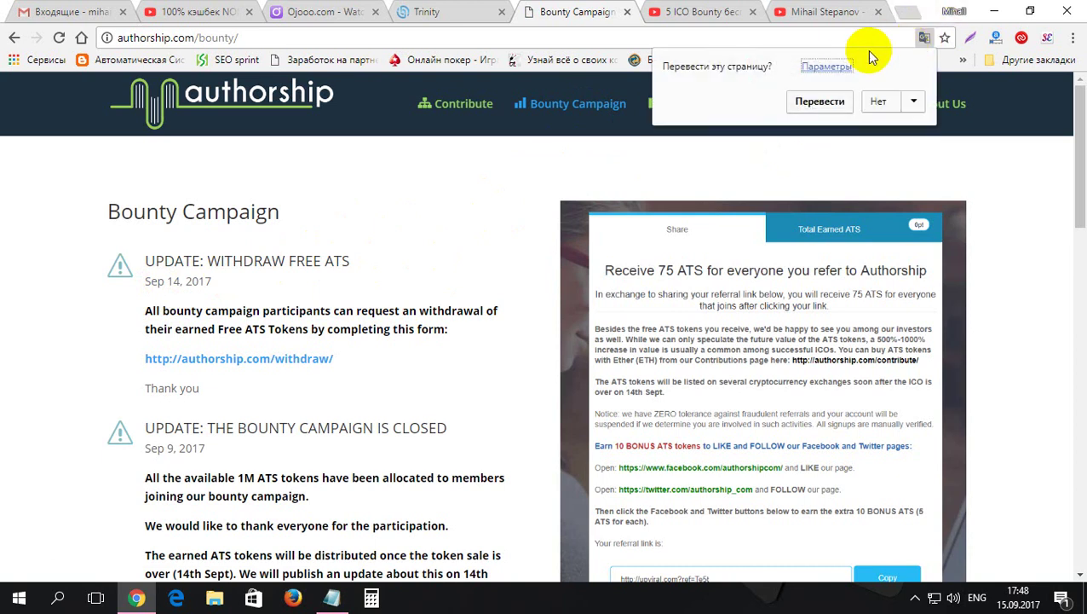
left_click(836, 67)
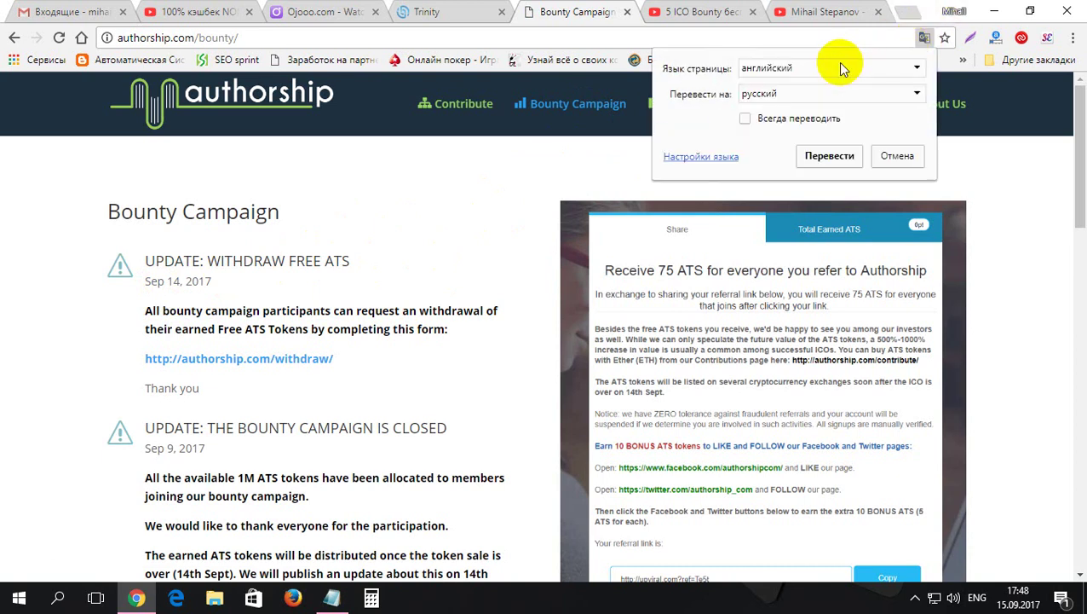
left_click(902, 95)
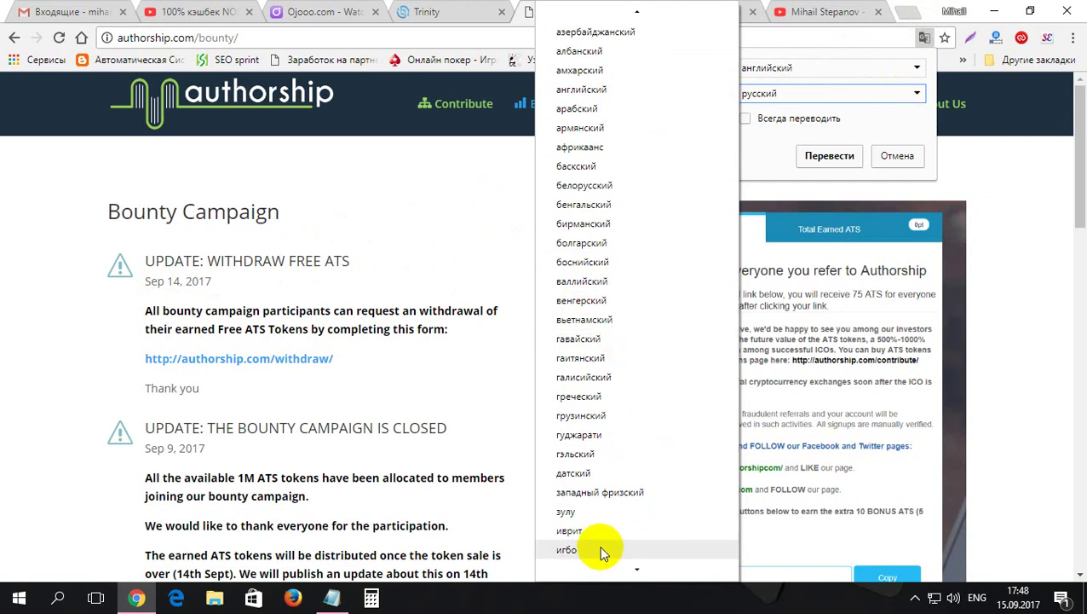
mouse_move(603, 566)
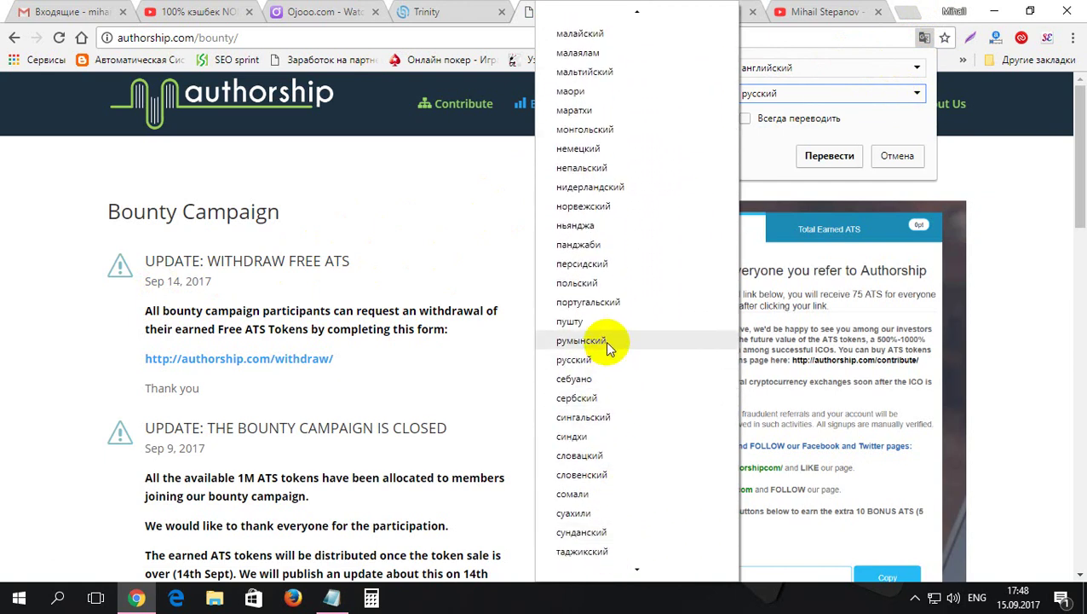
left_click(606, 342)
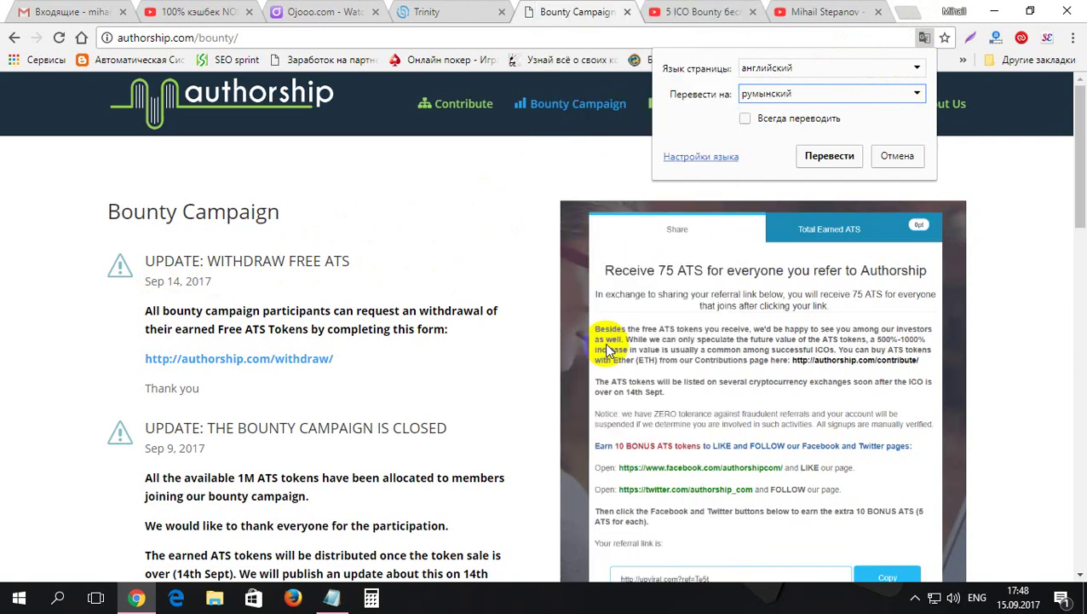
left_click(824, 161)
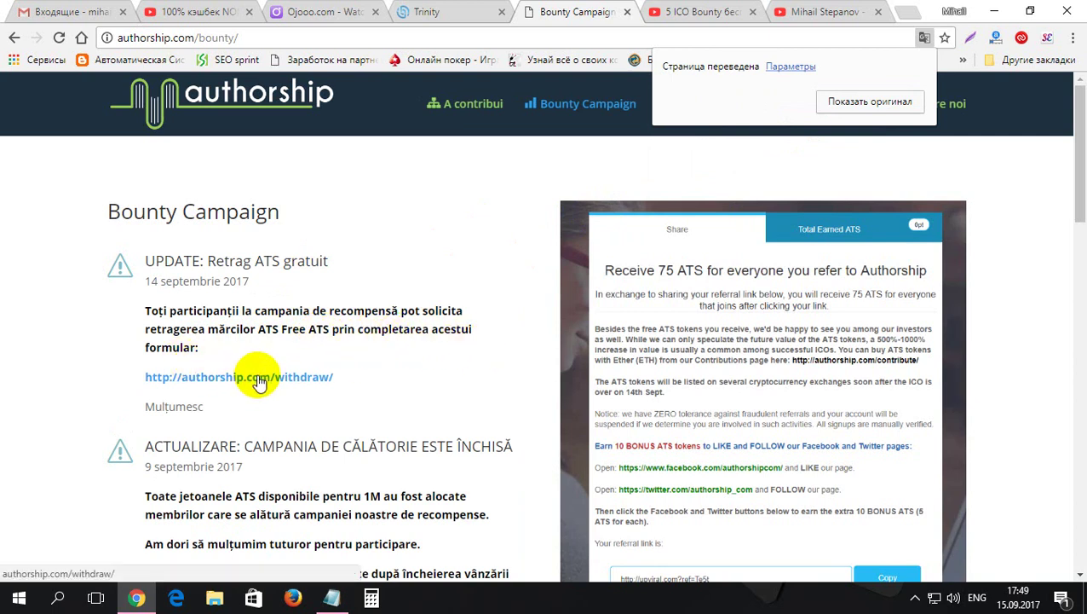
right_click(258, 381)
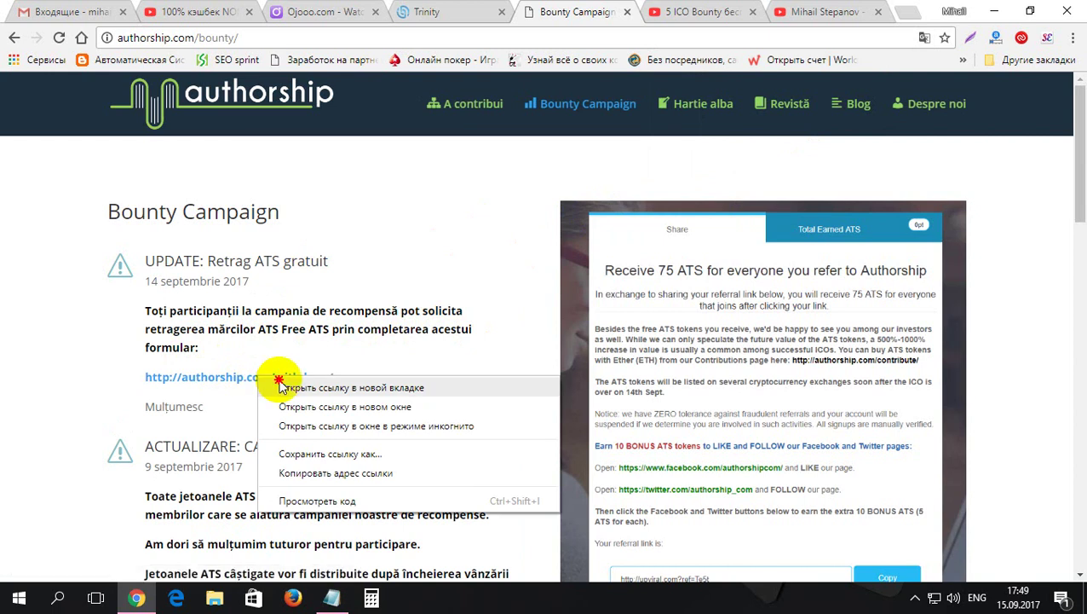
- Open the authorship.com/withdraw/ link in a new tab and go to its First Name field
left_click(281, 384)
left_click(582, 10)
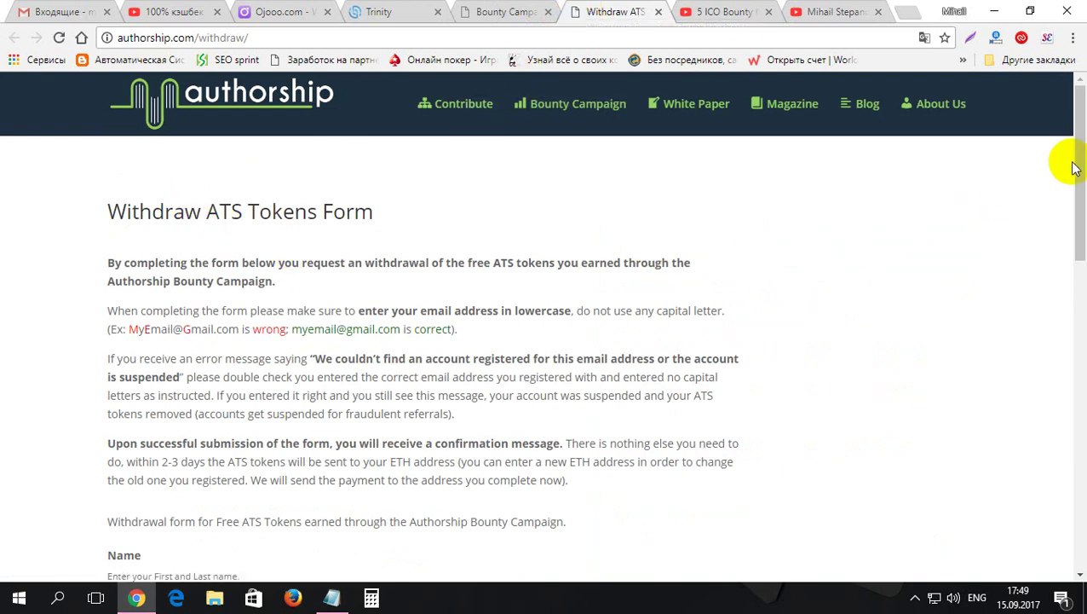
left_click_drag(1079, 128, 1081, 162)
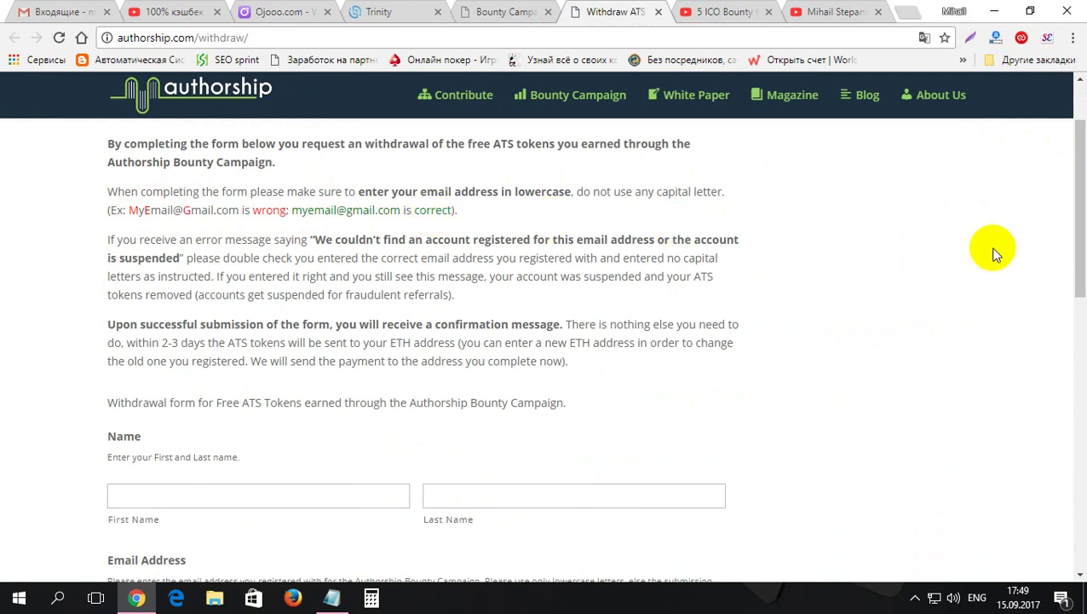
left_click_drag(1080, 236, 1077, 314)
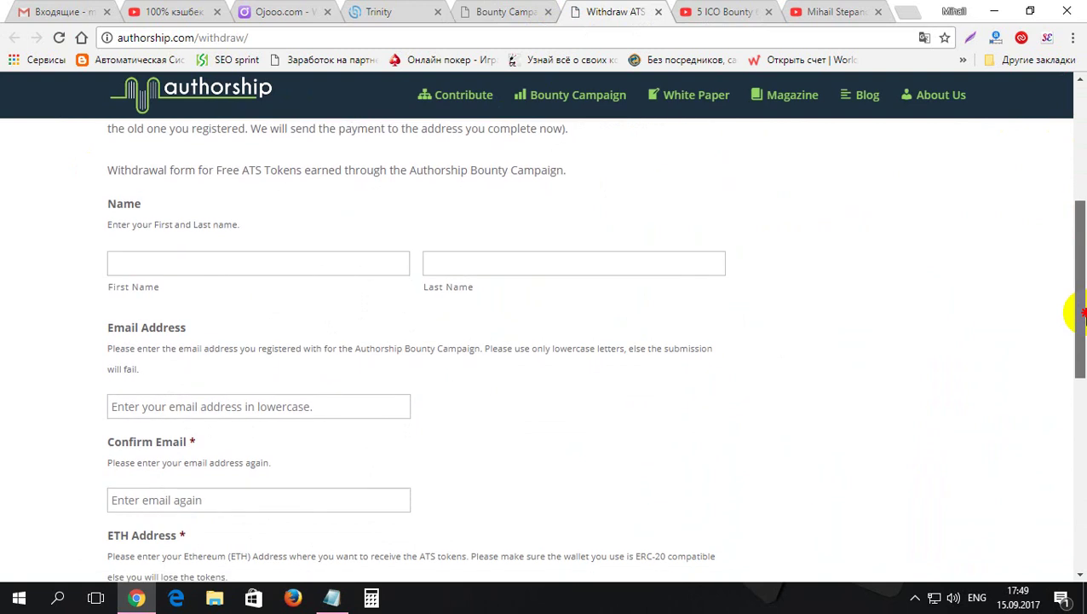
left_click(395, 265)
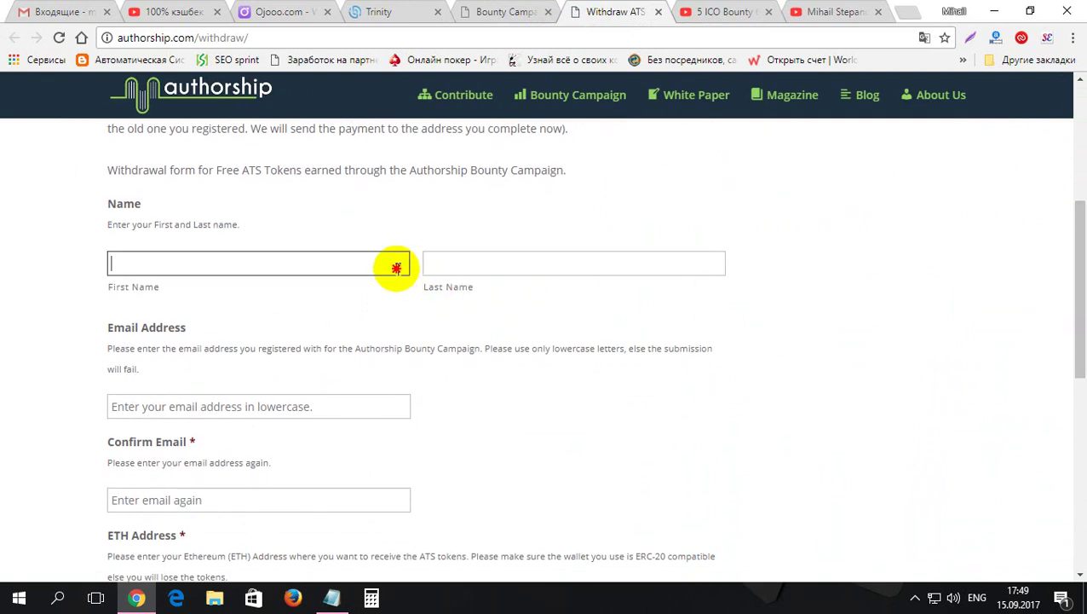
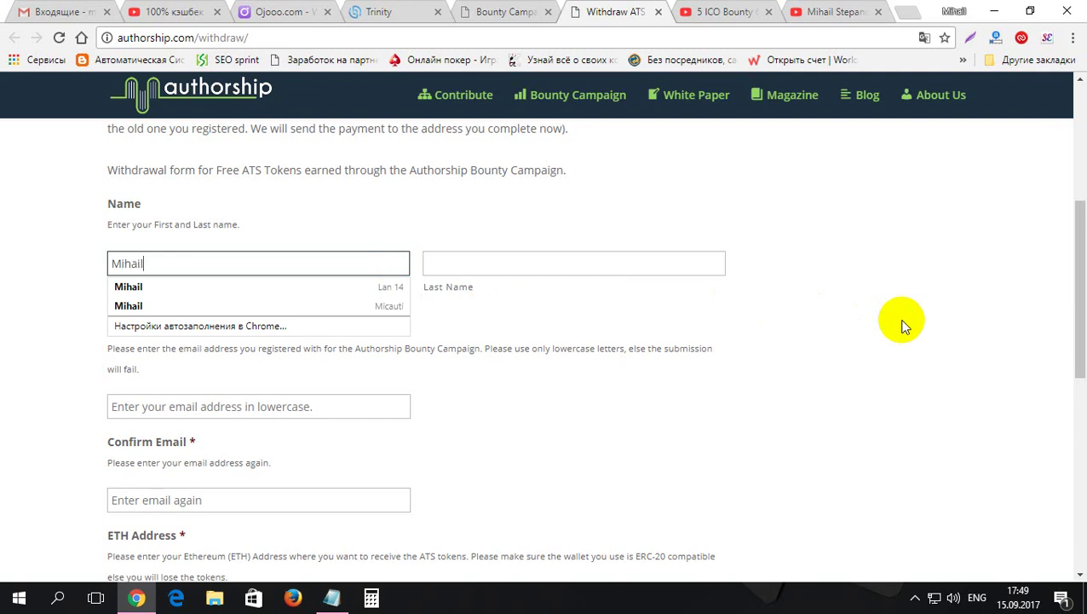
- Enter the first name, last name, email address and matching confirmation email in the withdraw form
key("Tab")
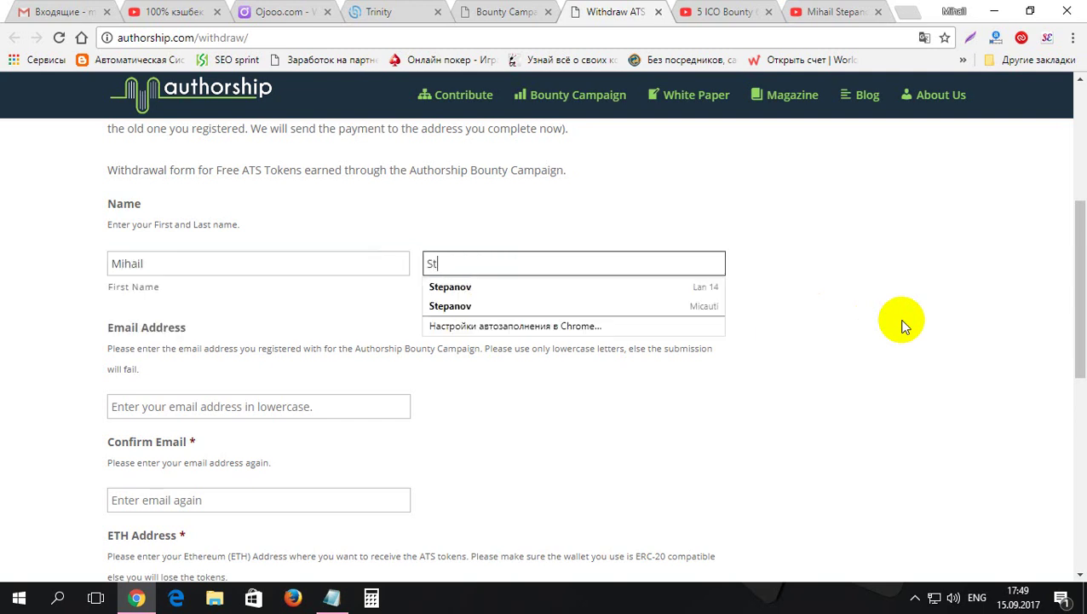
key("Tab")
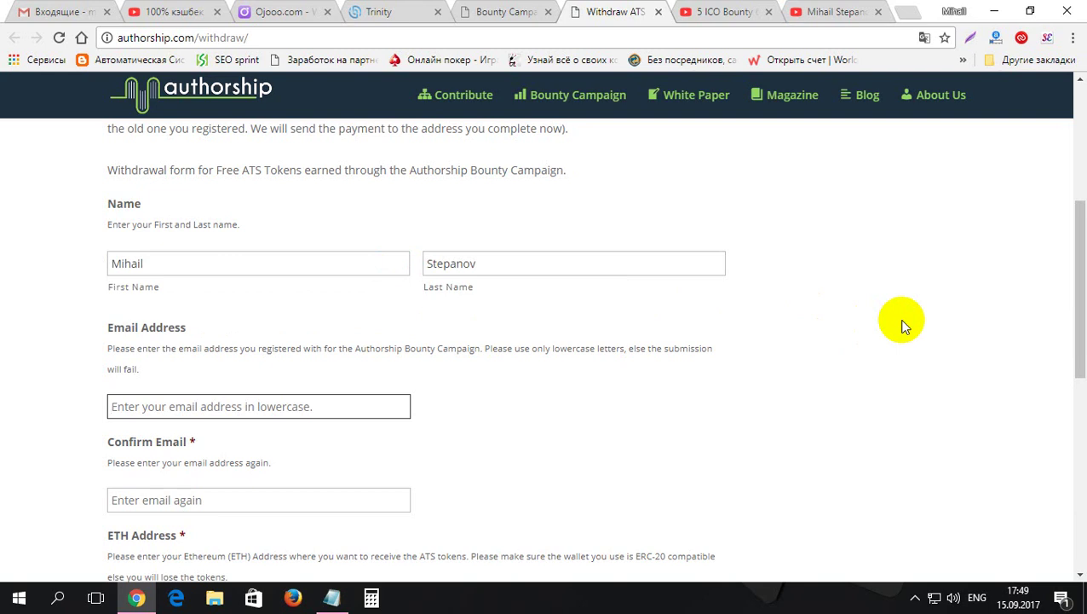
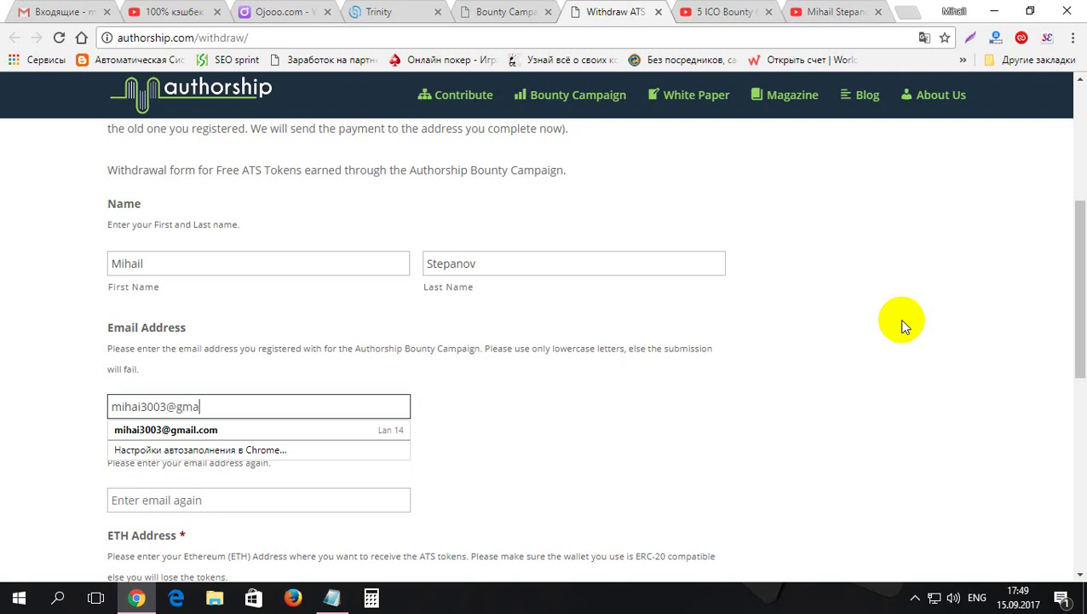
key("Tab")
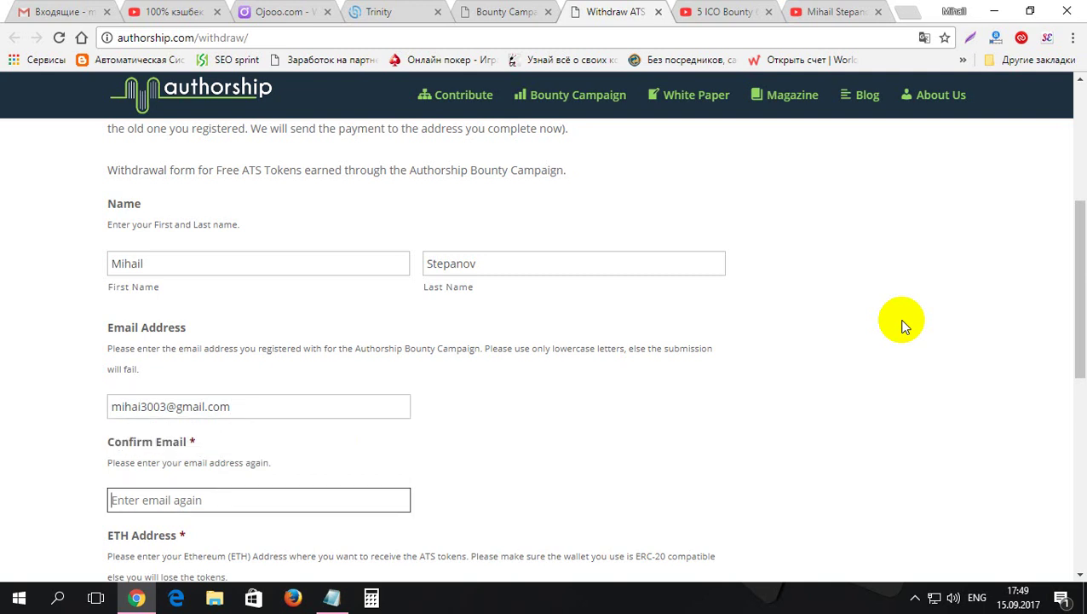
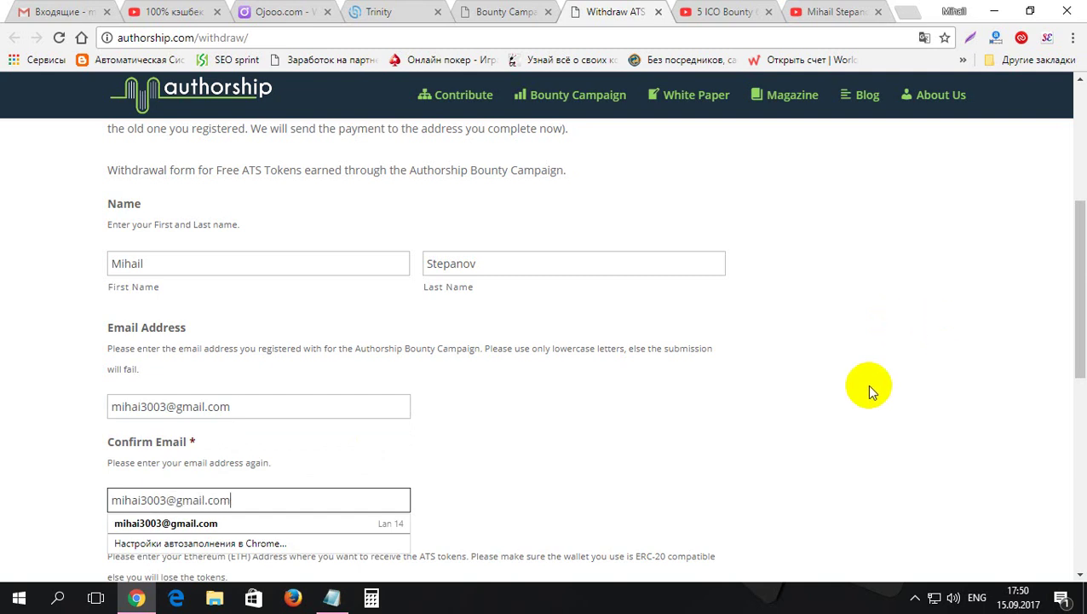
left_click(678, 414)
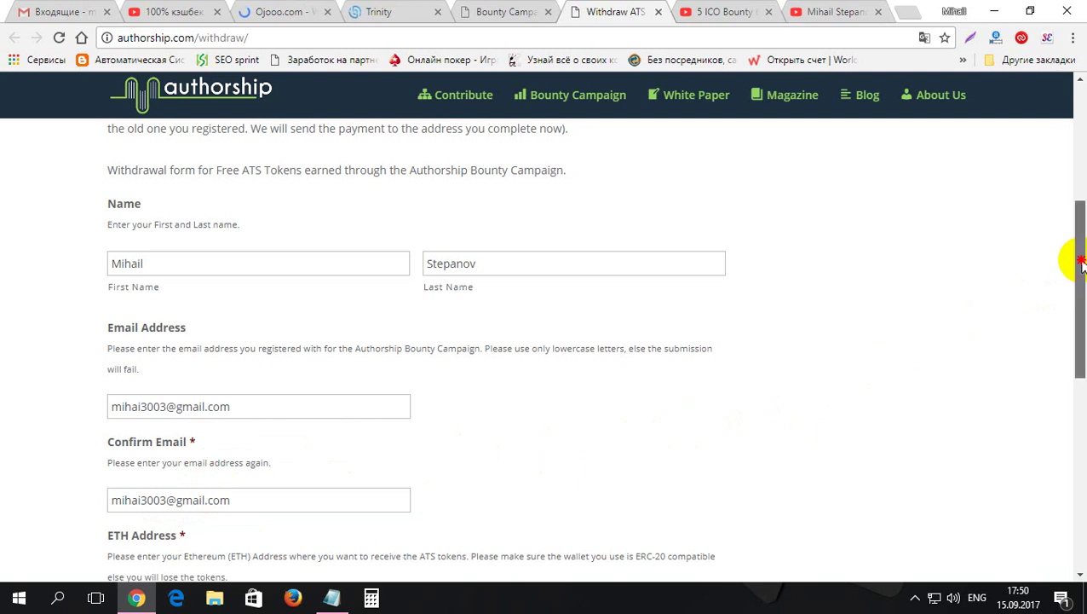
- Copy the ETH address from the first line in Notepad into the form's ETH Address field
left_click_drag(1081, 265, 1072, 357)
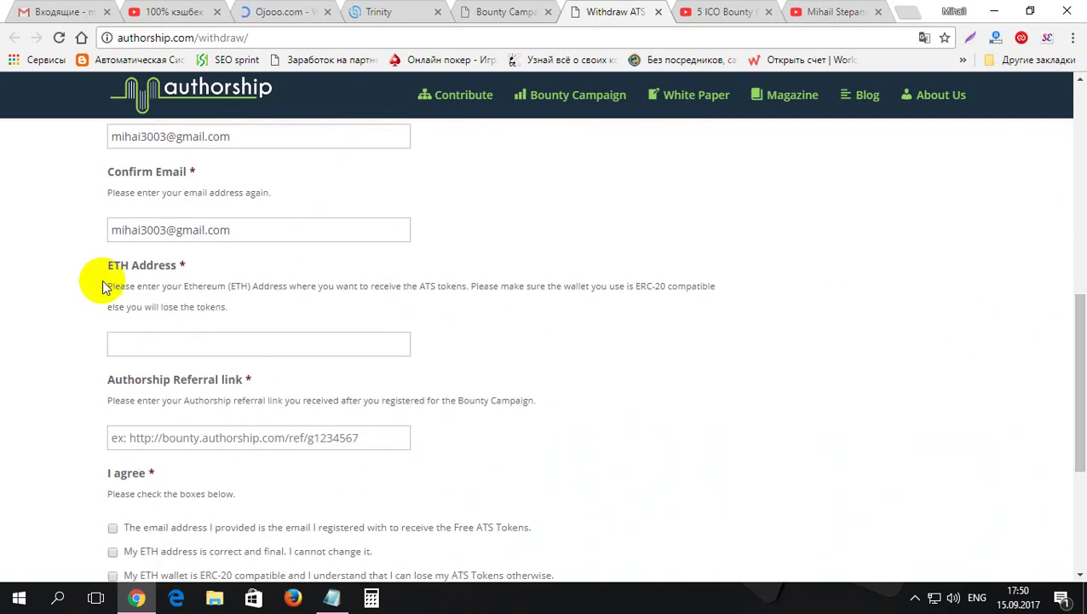
left_click(338, 596)
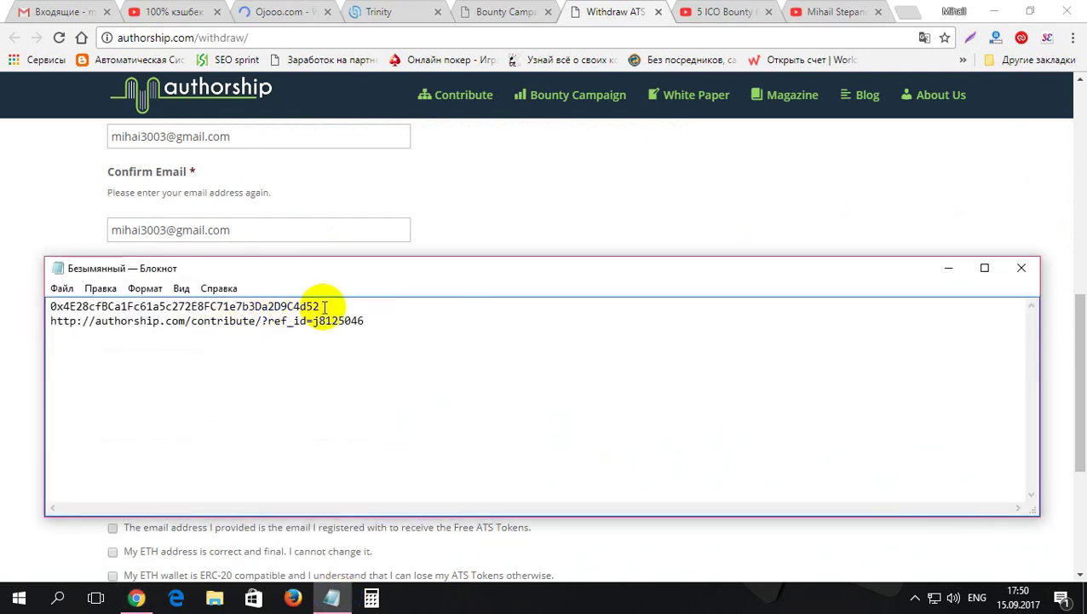
left_click_drag(323, 306, 29, 311)
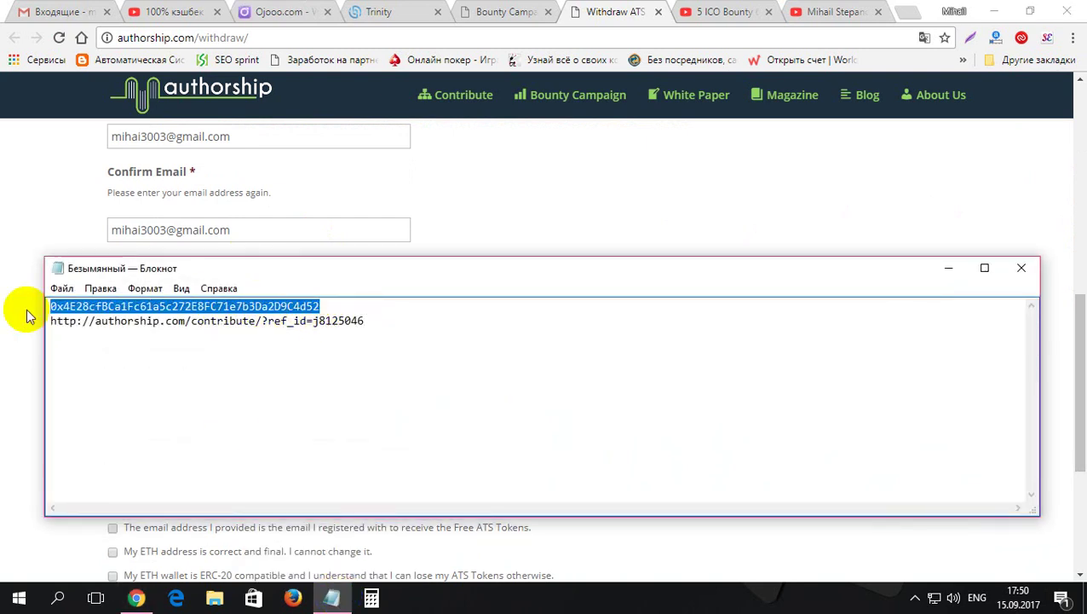
right_click(79, 306)
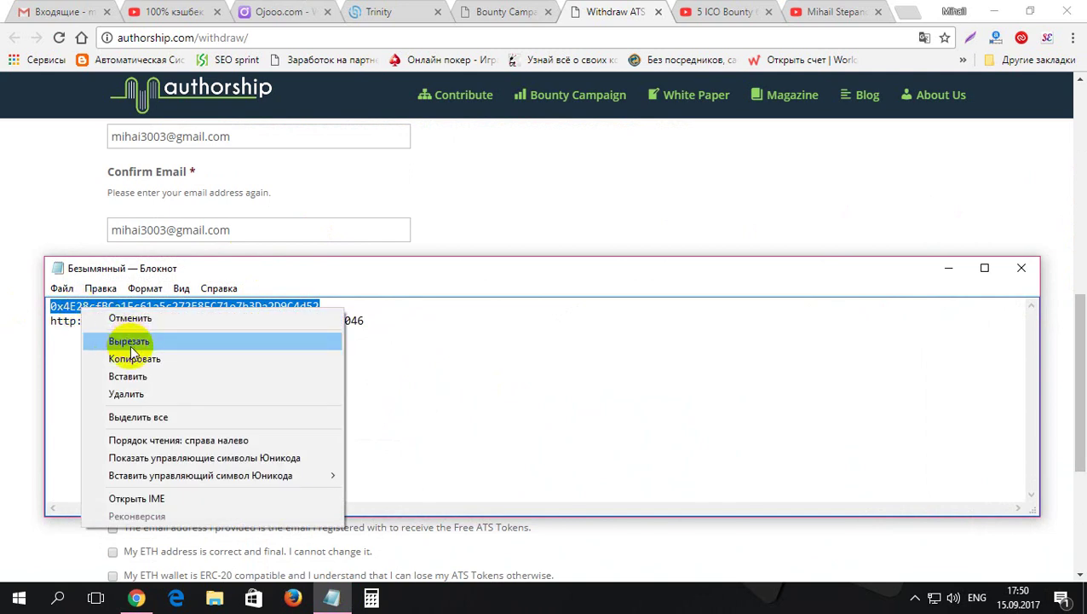
left_click(136, 357)
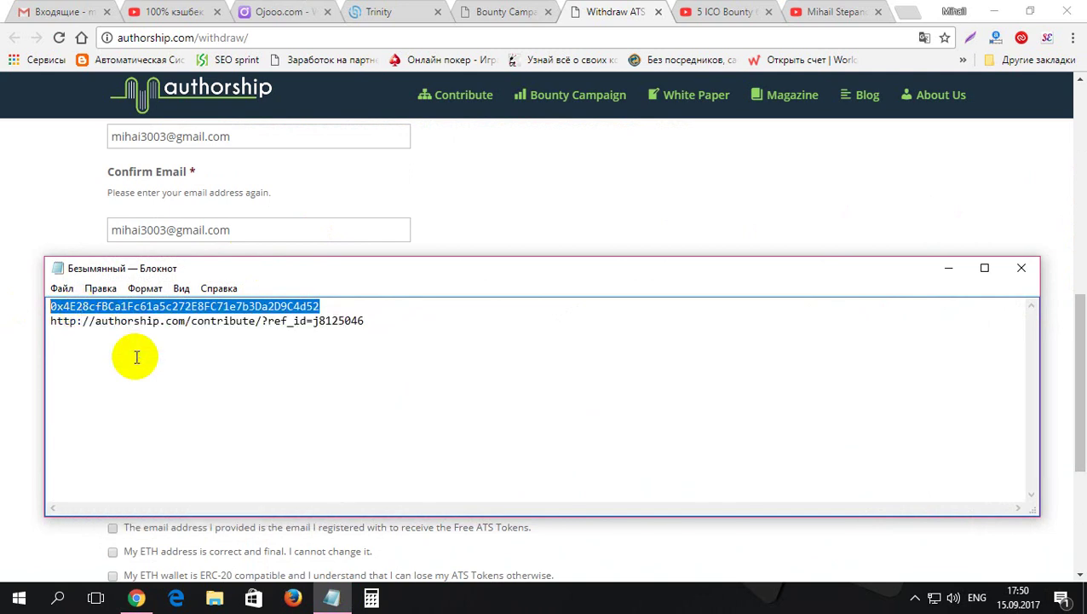
left_click(944, 269)
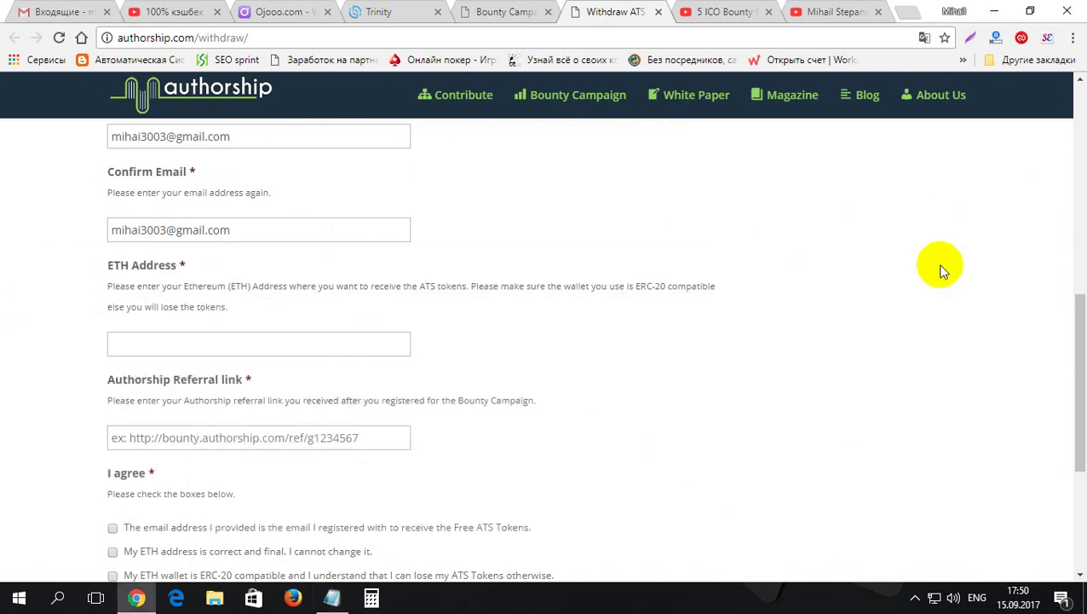
left_click(269, 343)
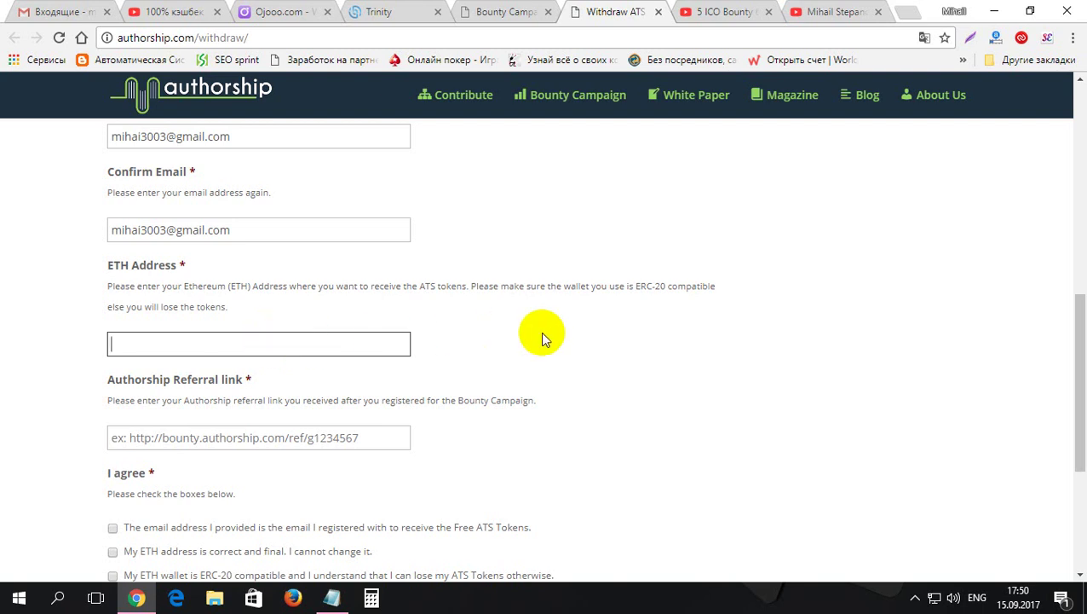
key("ctrl+v")
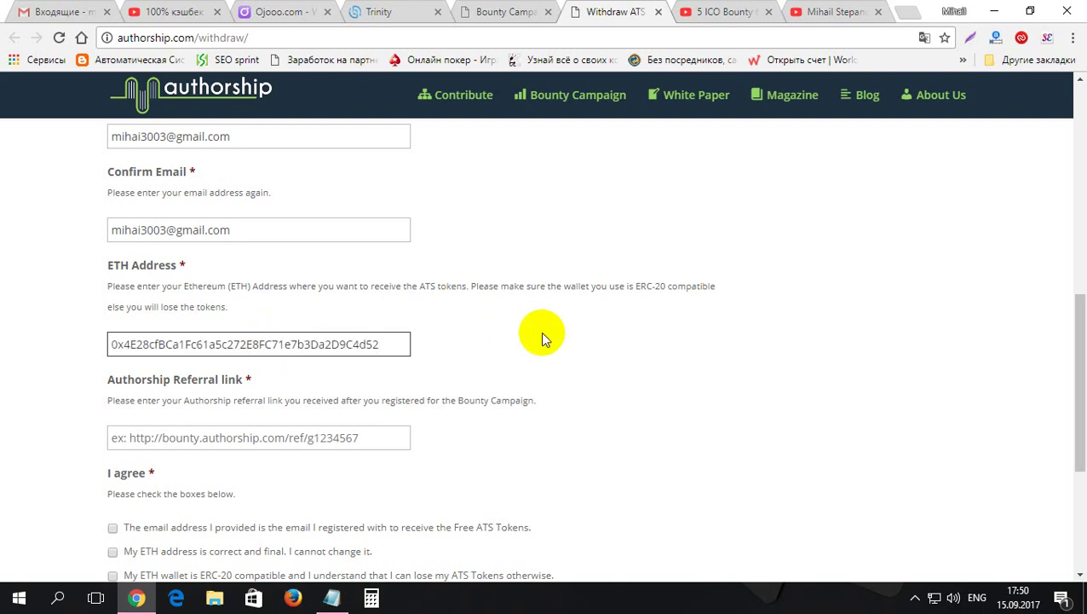
left_click(667, 358)
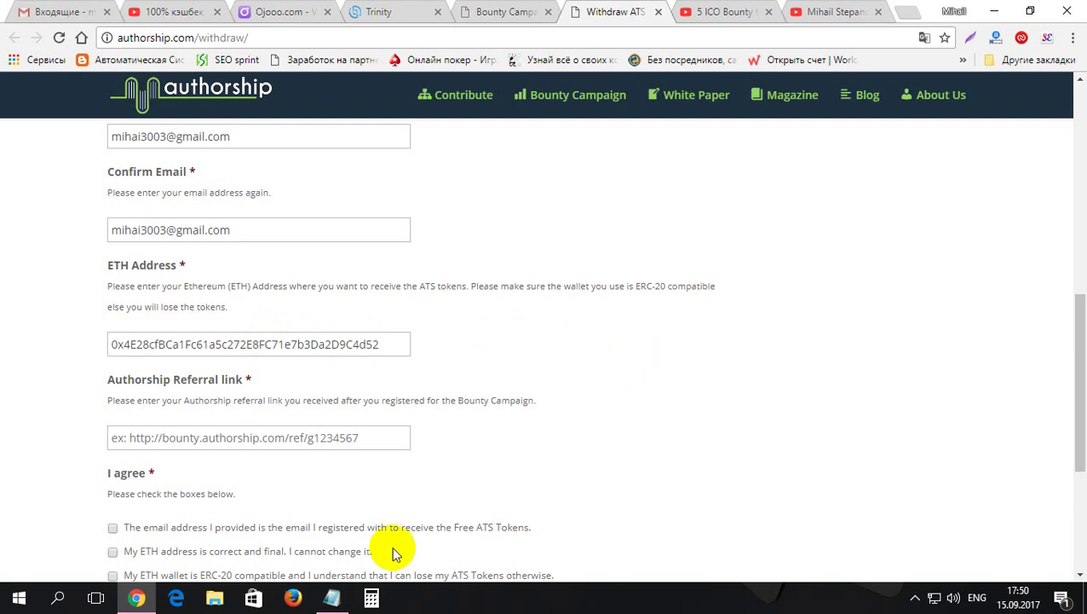
- Copy the referral link from Notepad's second line into the Authorship Referral link field
left_click(339, 599)
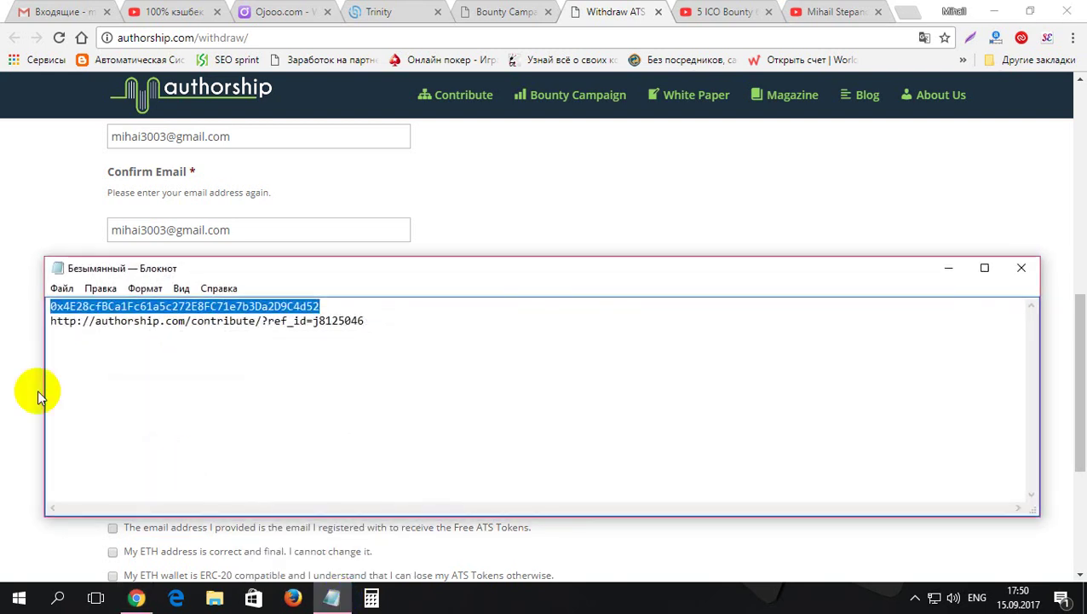
left_click_drag(49, 321, 350, 324)
right_click(351, 328)
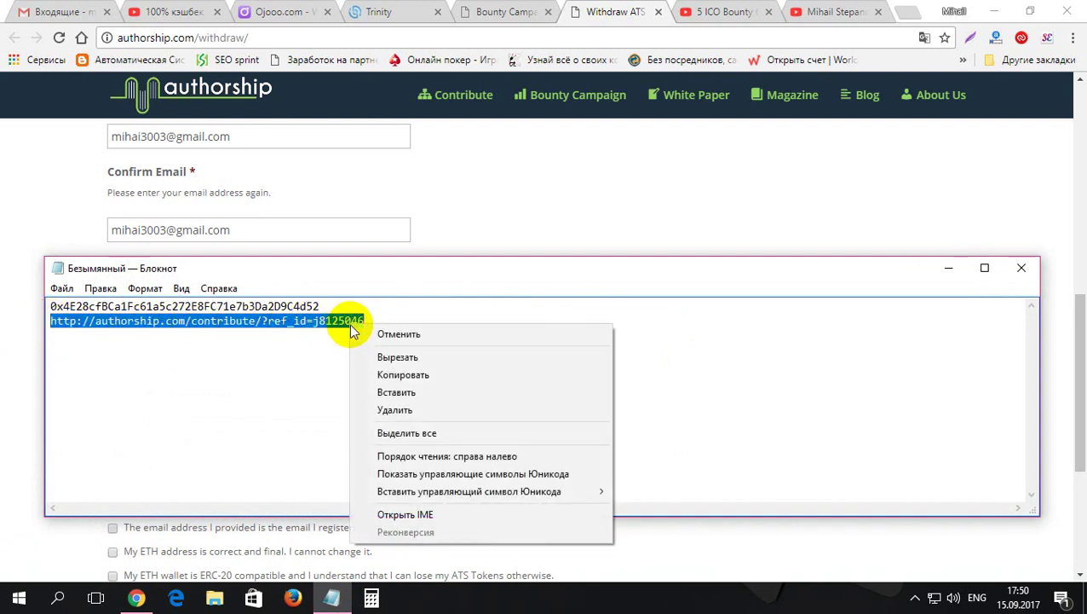
left_click(401, 375)
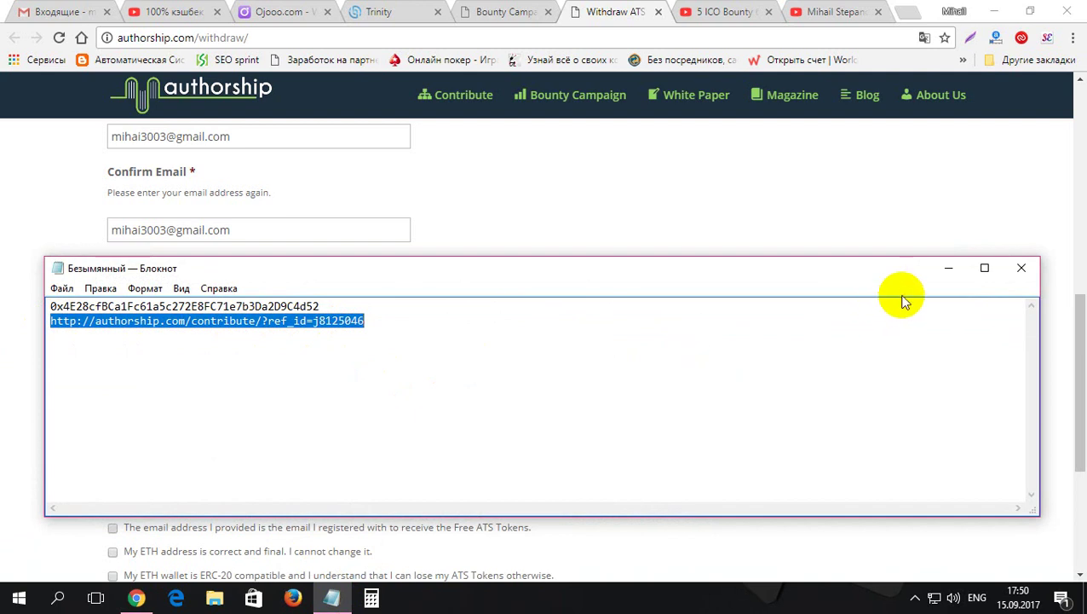
left_click(949, 268)
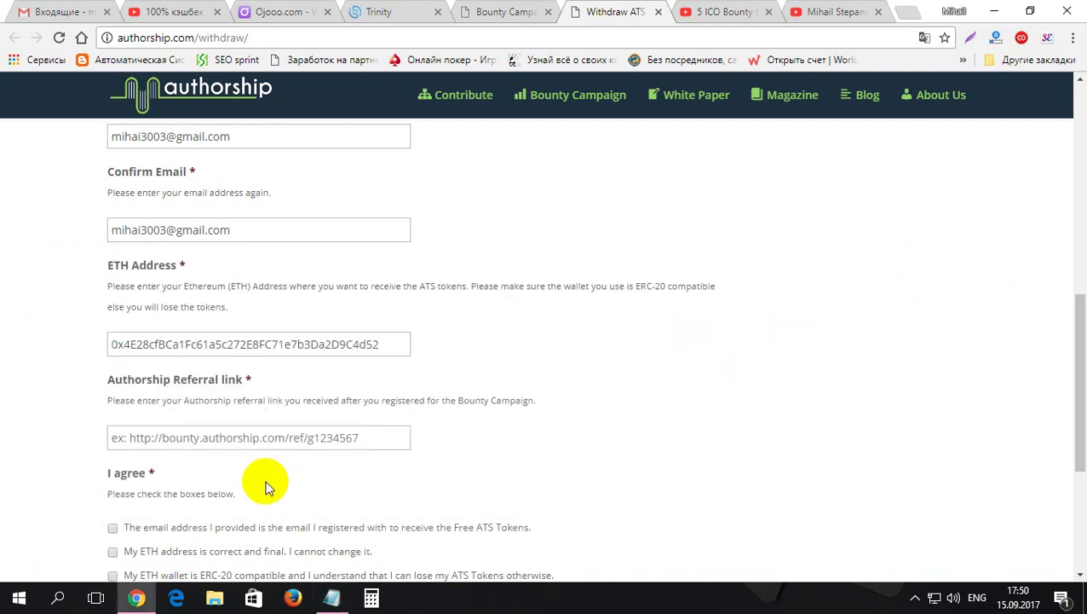
left_click(279, 439)
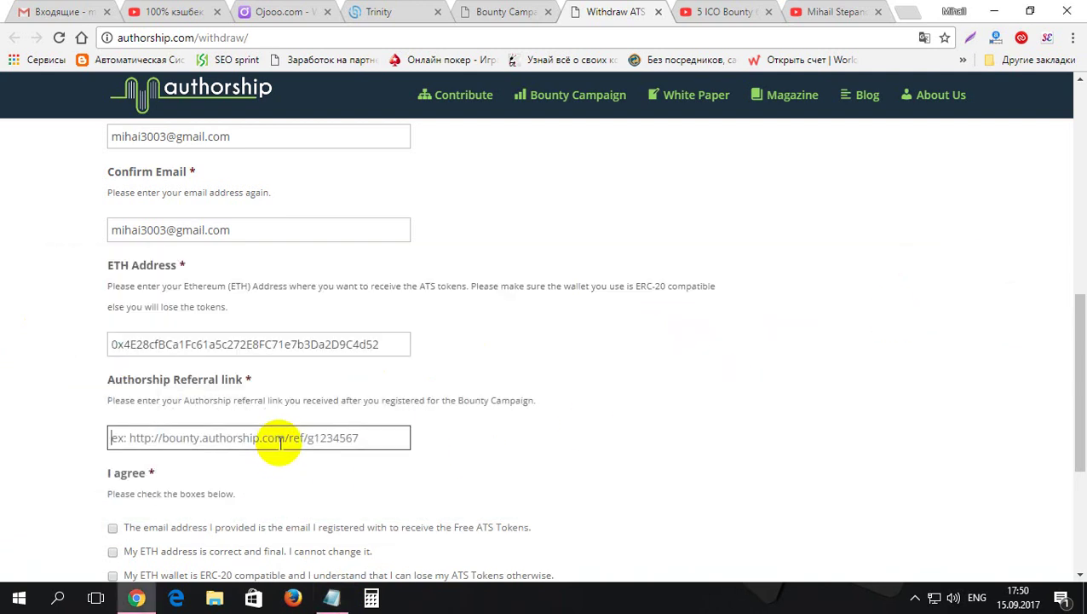
key("ctrl+v")
left_click(595, 440)
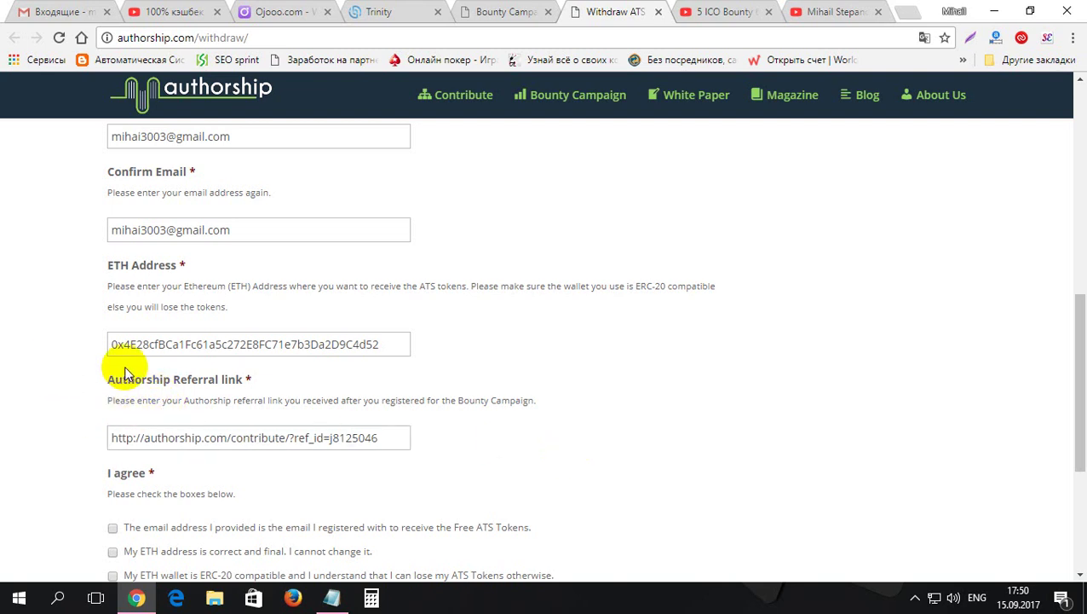
- Check the three agreements: registered email, correct final ETH address, and ERC-20 compatible wallet
left_click_drag(1076, 333, 1074, 412)
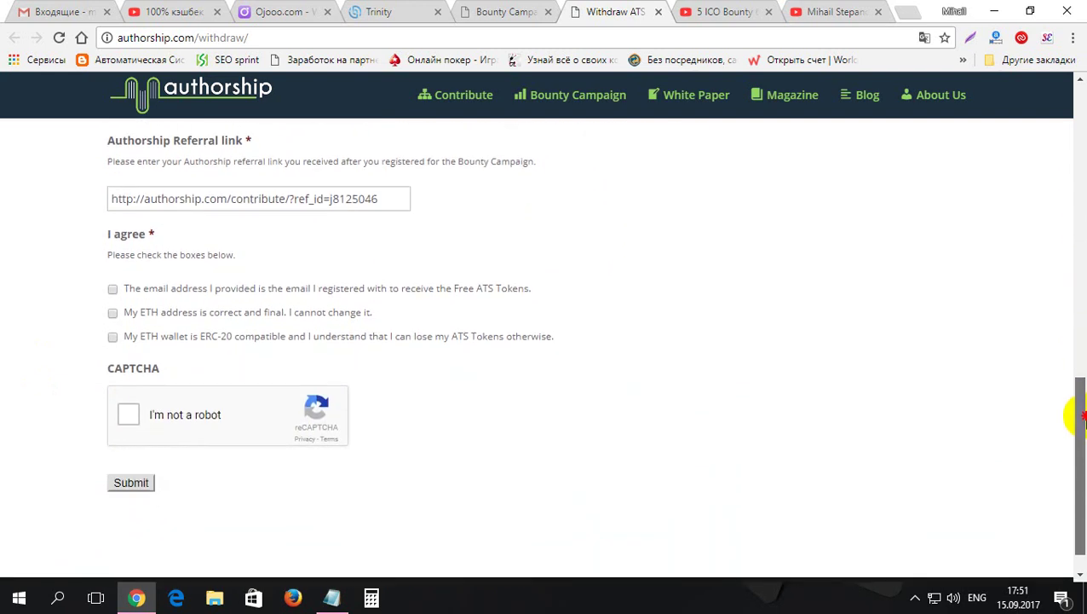
left_click(113, 290)
left_click(114, 313)
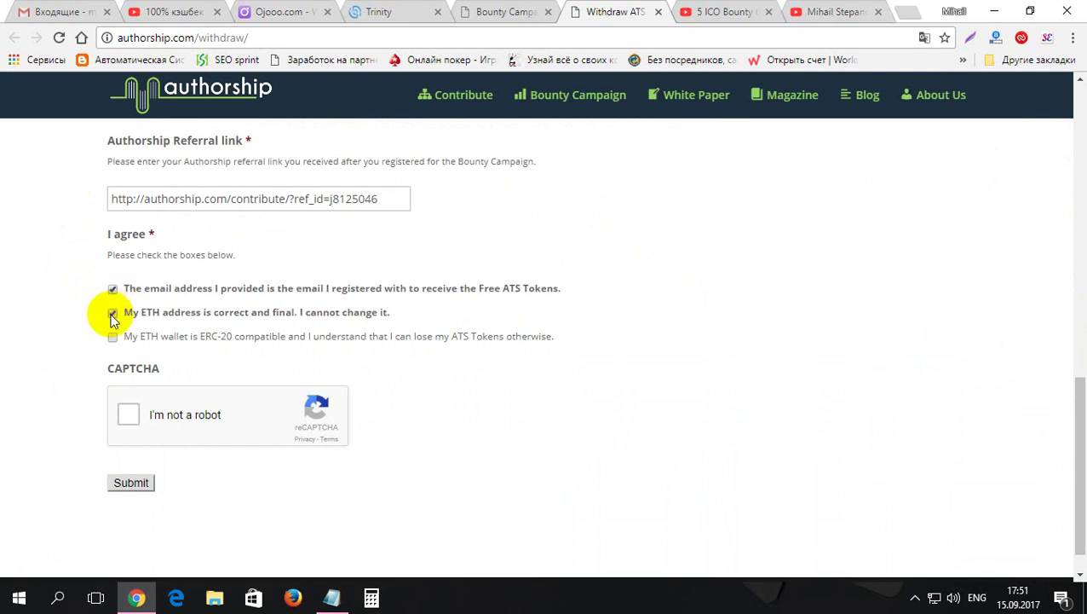
left_click(113, 338)
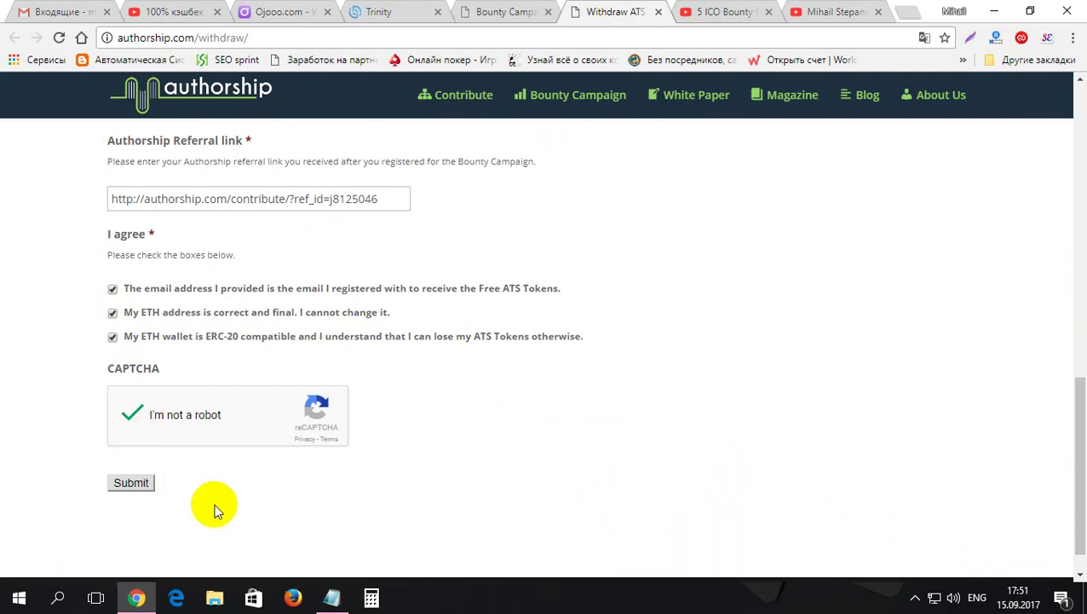
left_click_drag(1081, 451, 1074, 305)
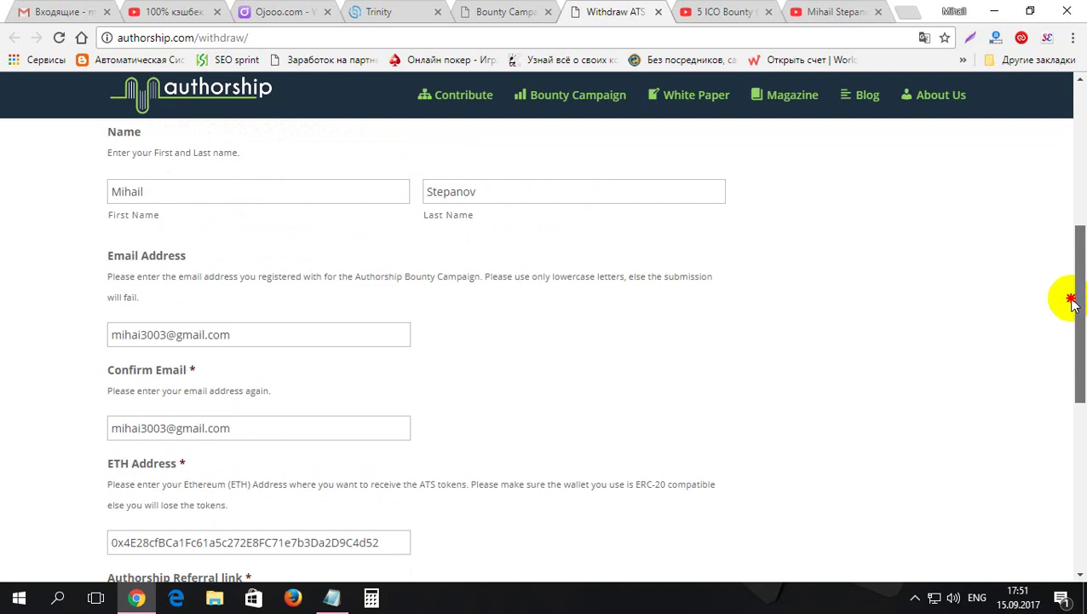
left_click_drag(1072, 305, 1070, 466)
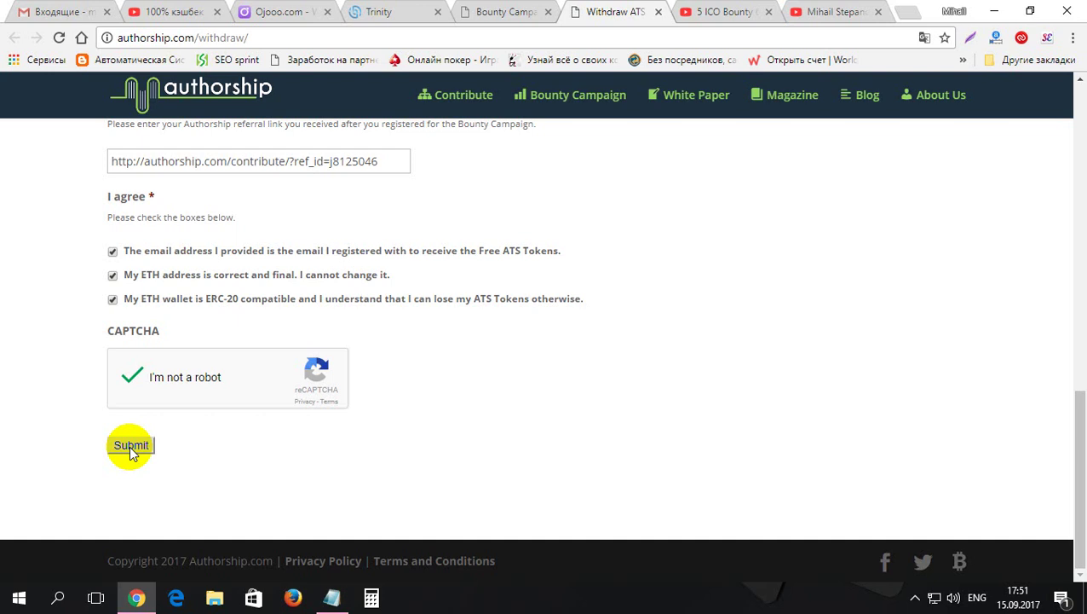
- Open the withdraw link from the Bounty Campaign page in another tab, then return to the filled form
left_click(509, 11)
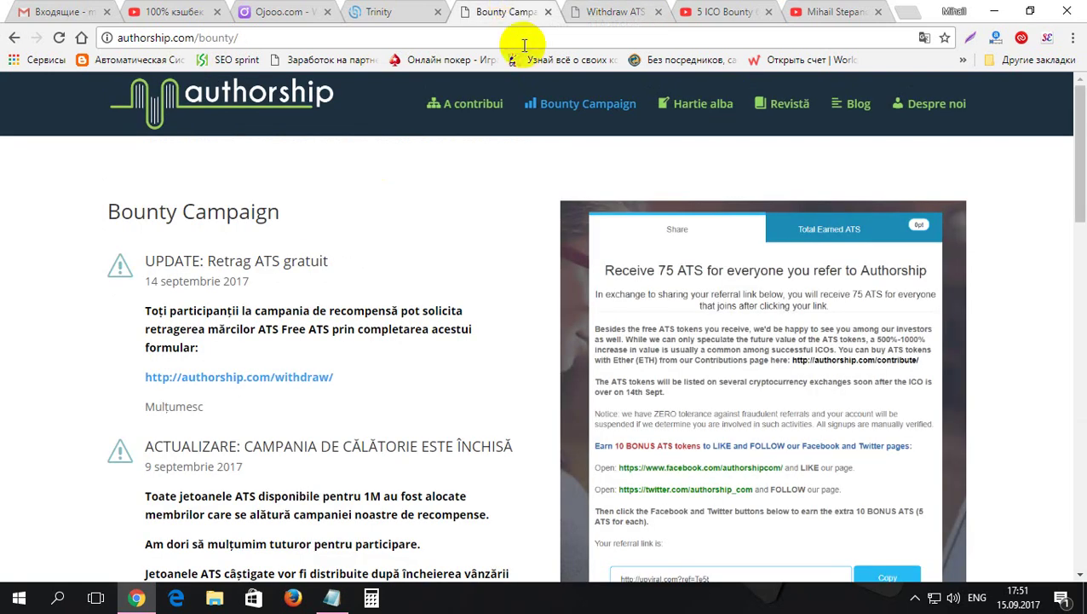
left_click(556, 111)
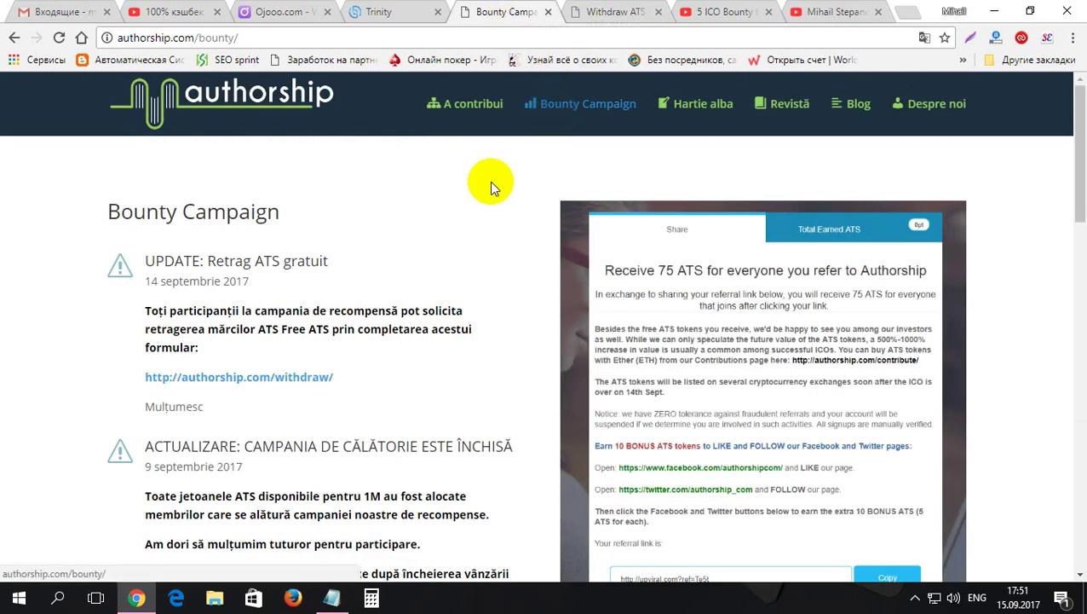
right_click(281, 384)
left_click(307, 389)
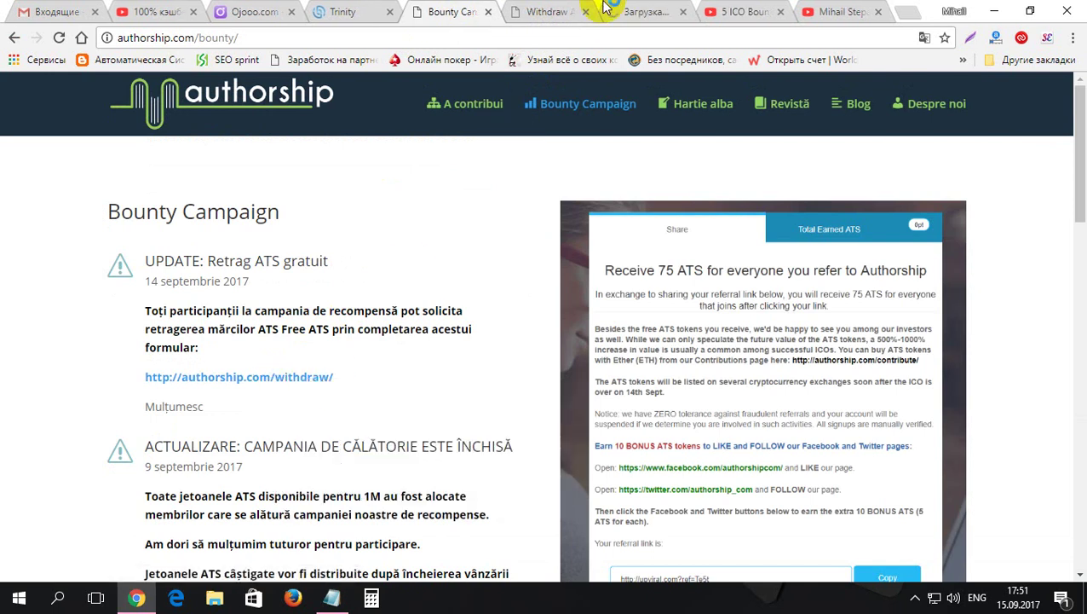
left_click(545, 10)
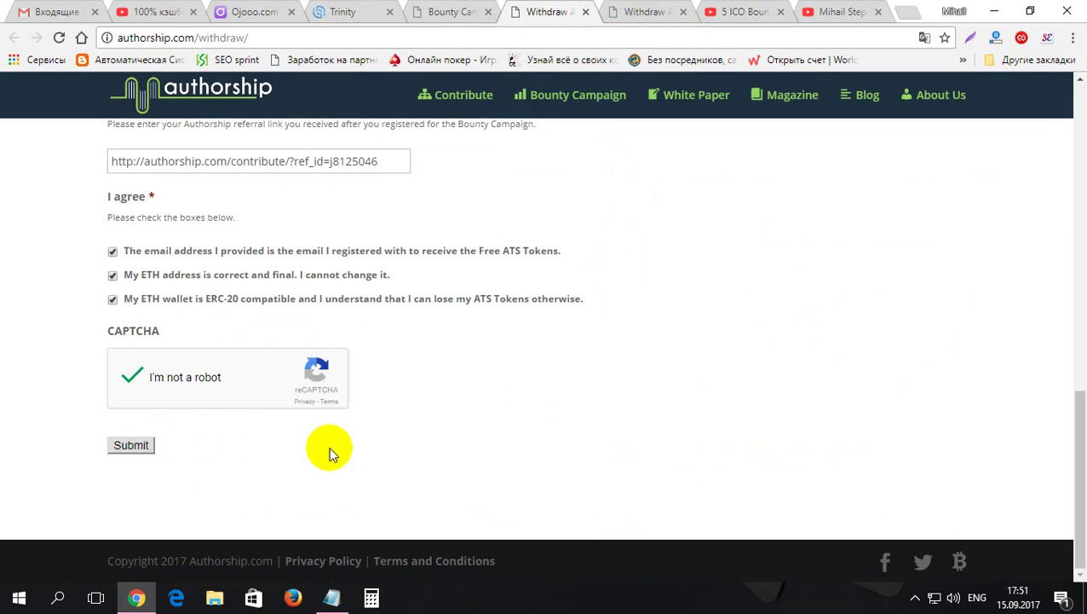
- Submit the withdraw form and scroll down to the Congratulations confirmation
left_click(132, 446)
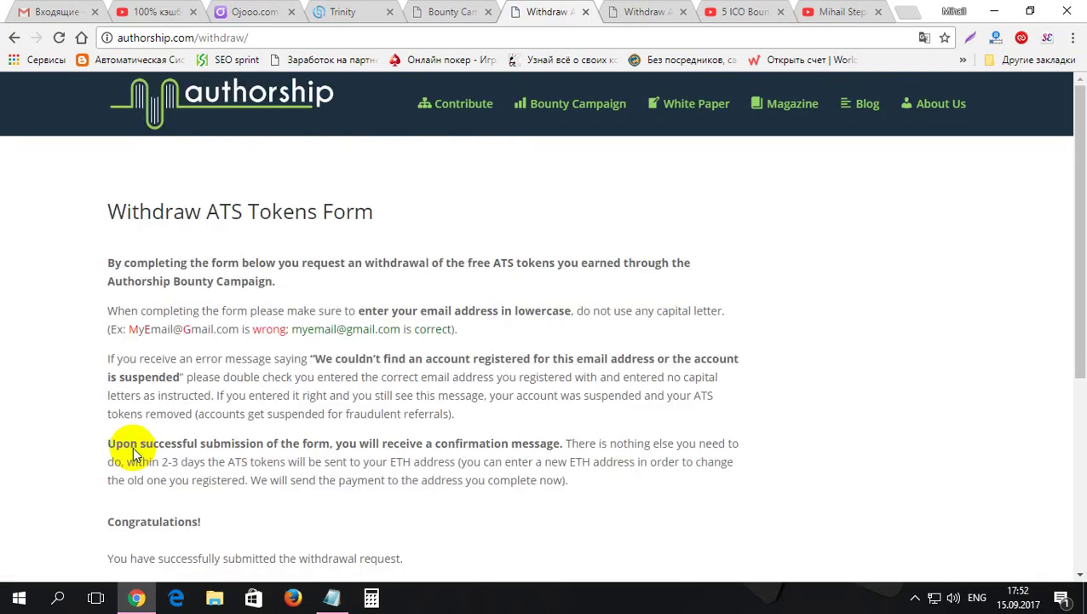
left_click_drag(1084, 302, 1085, 475)
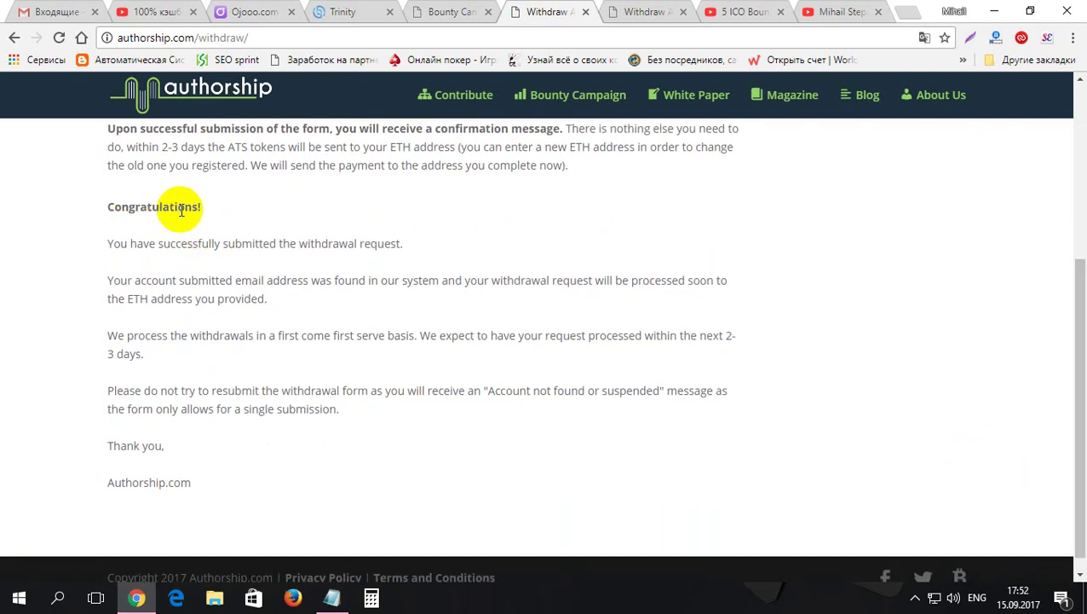
left_click(973, 39)
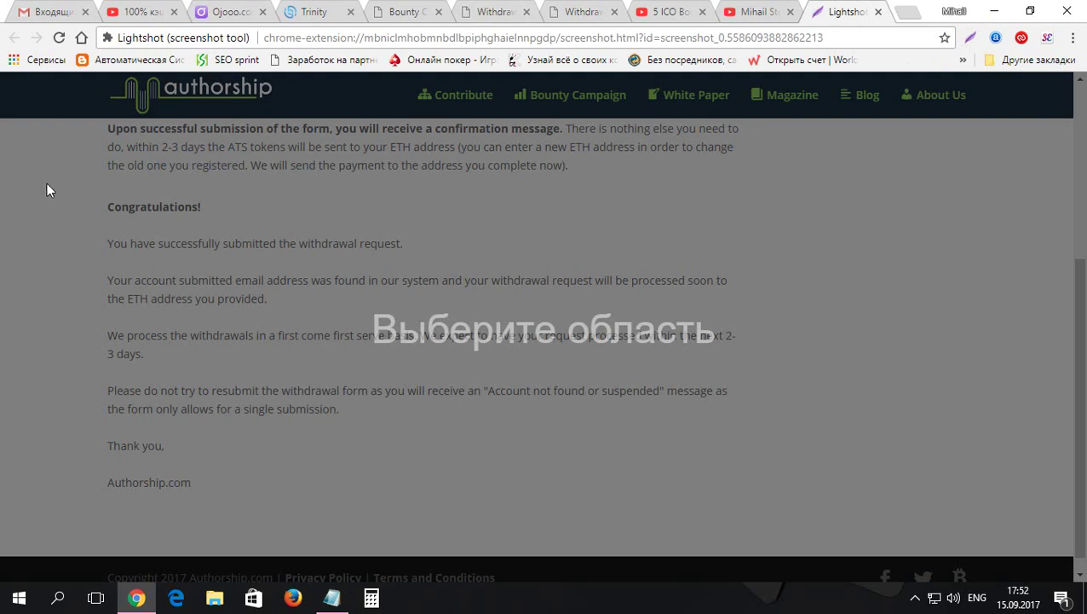
mouse_move(60, 119)
left_mouse_down()
mouse_move(238, 182)
mouse_move(624, 230)
mouse_move(779, 348)
mouse_move(825, 523)
left_mouse_up()
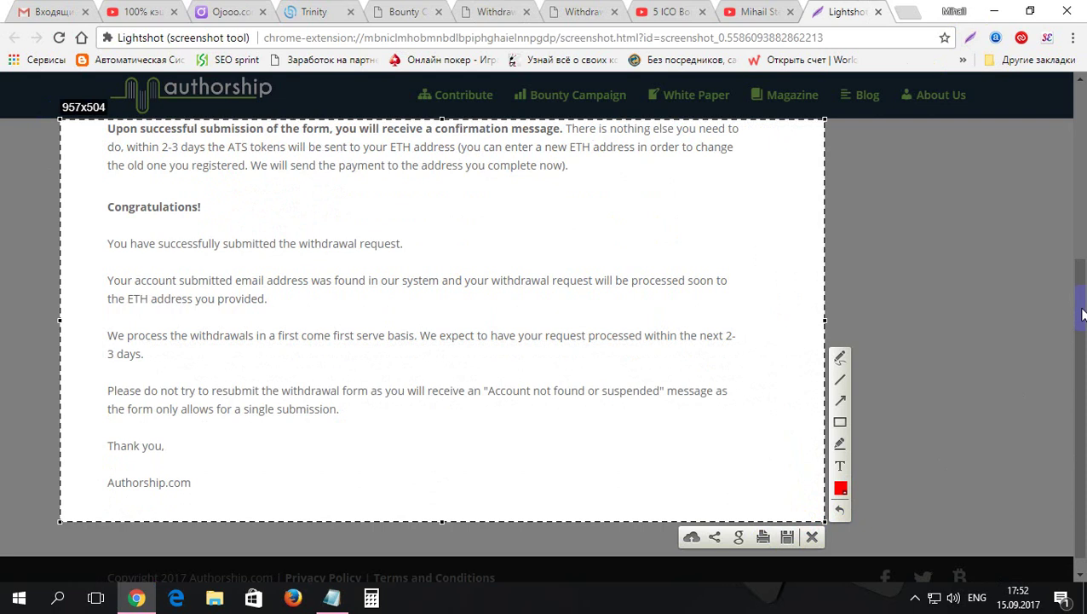
key("ctrl+c")
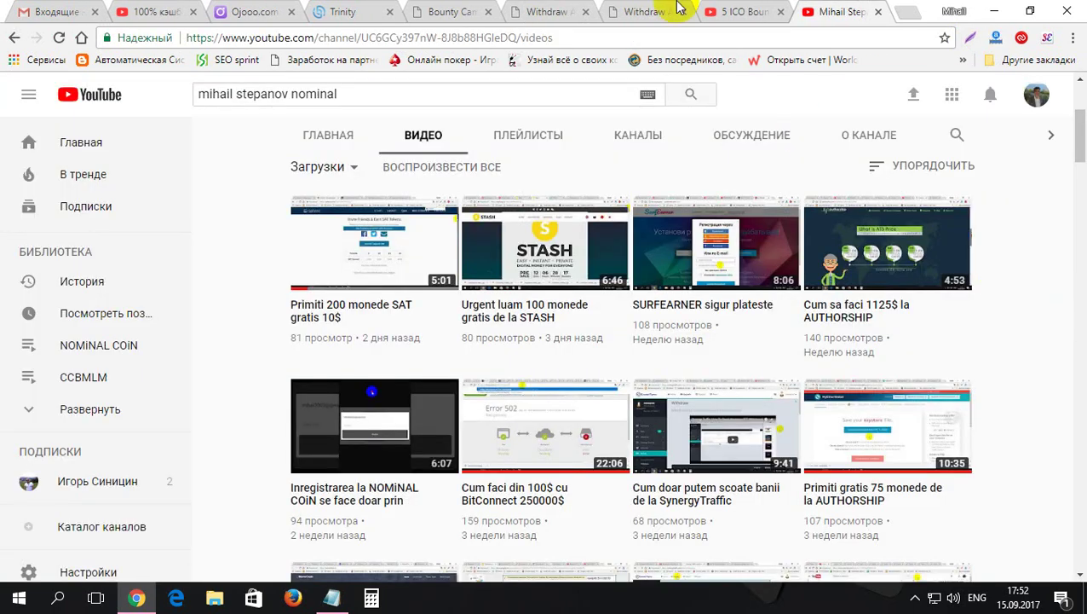
left_click(550, 13)
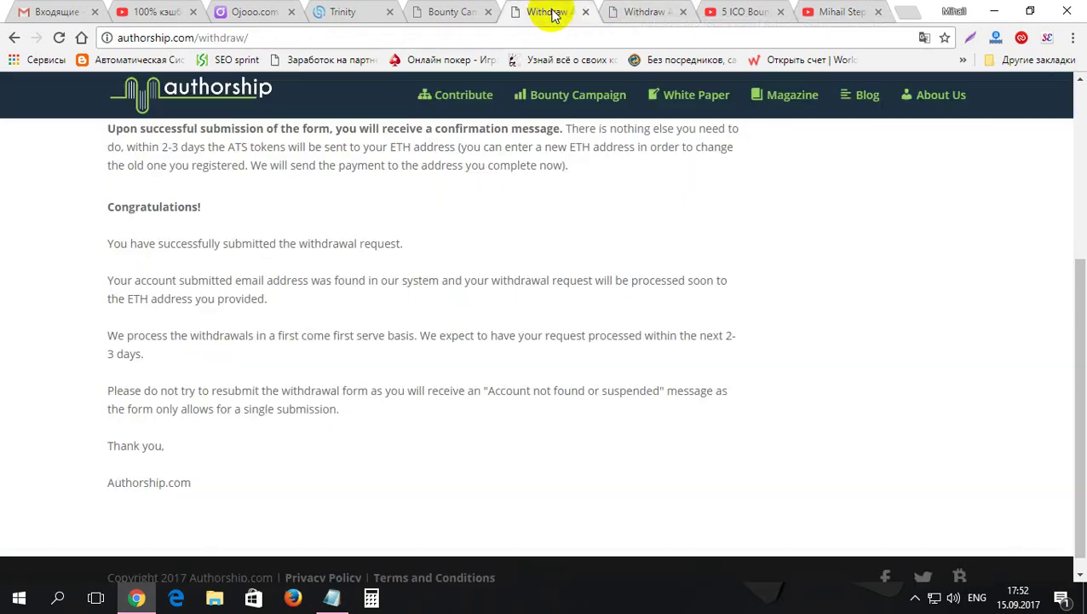
- Take a 949x502 Lightshot capture of the Congratulations message and upload it to prnt.sc
left_click(1079, 294)
mouse_move(1079, 294)
left_mouse_down()
mouse_move(1079, 238)
mouse_move(1078, 271)
left_mouse_up()
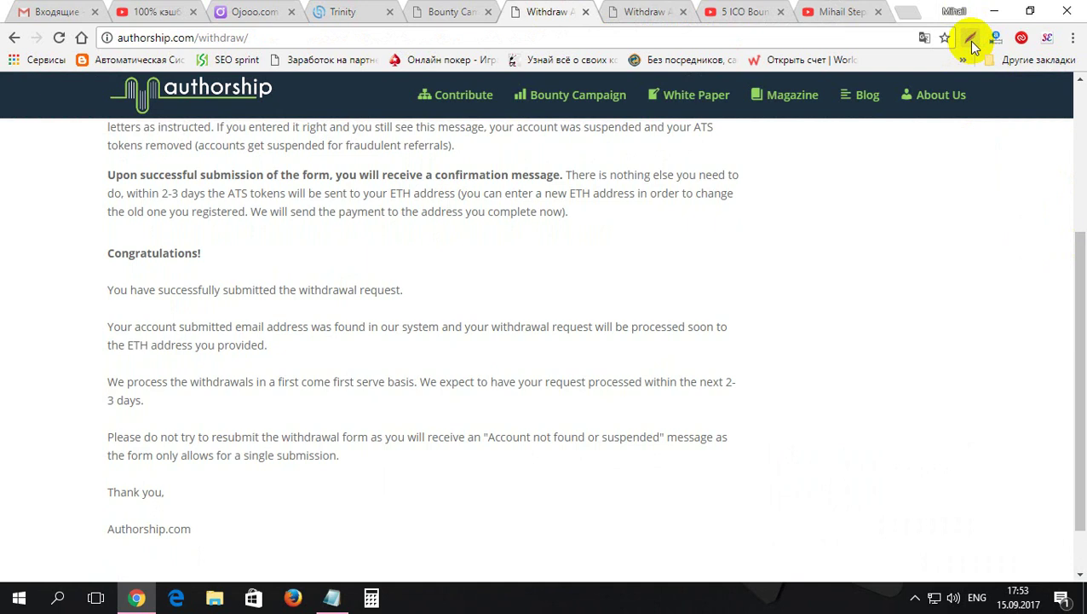
left_click(971, 39)
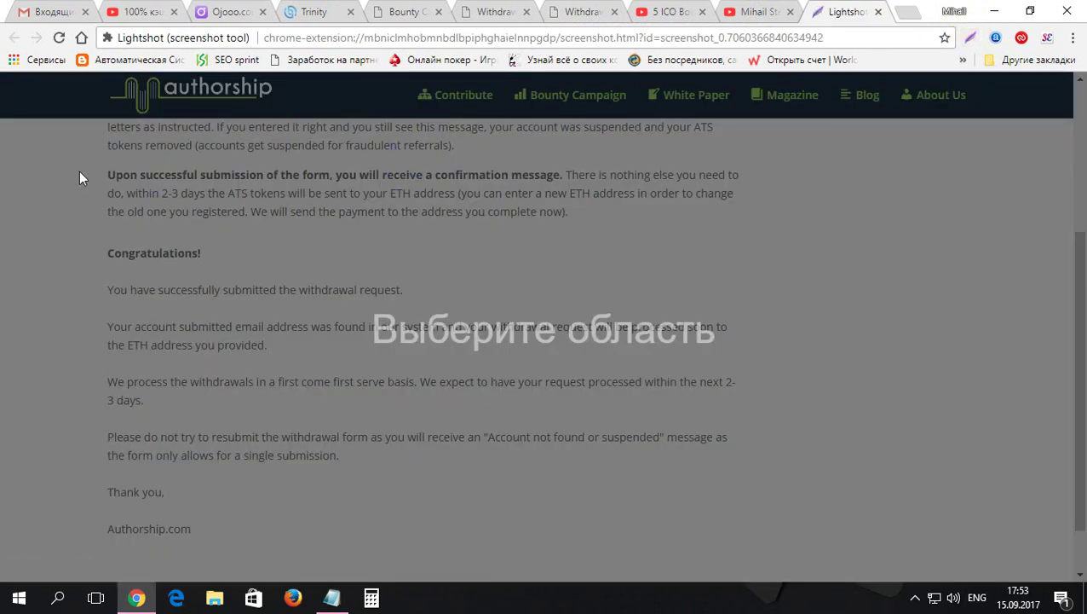
mouse_move(60, 149)
left_mouse_down()
mouse_move(236, 329)
mouse_move(546, 413)
mouse_move(851, 545)
mouse_move(817, 550)
left_mouse_up()
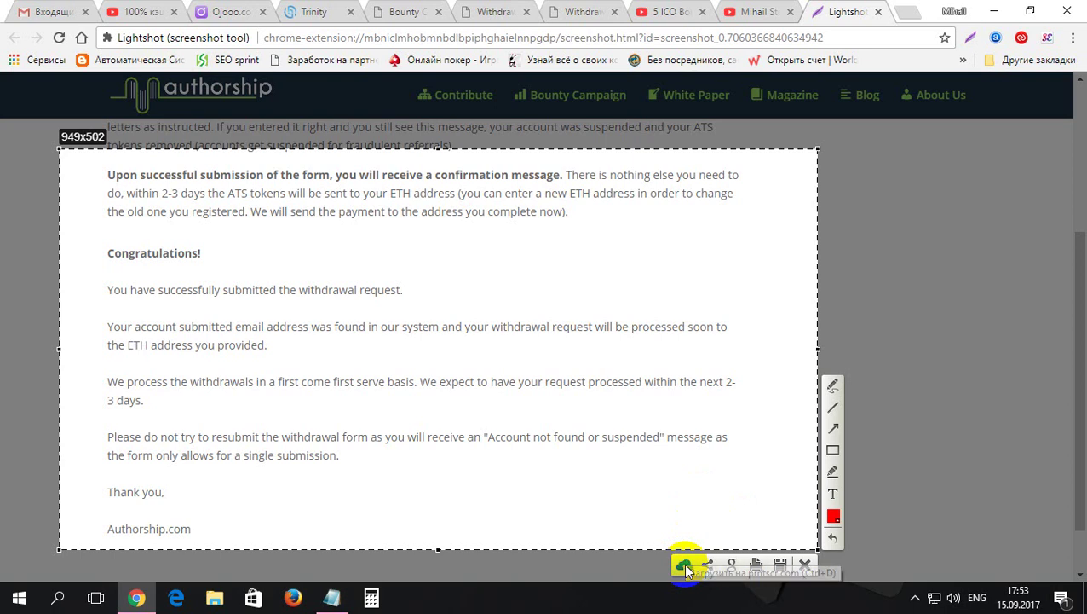
left_click(685, 566)
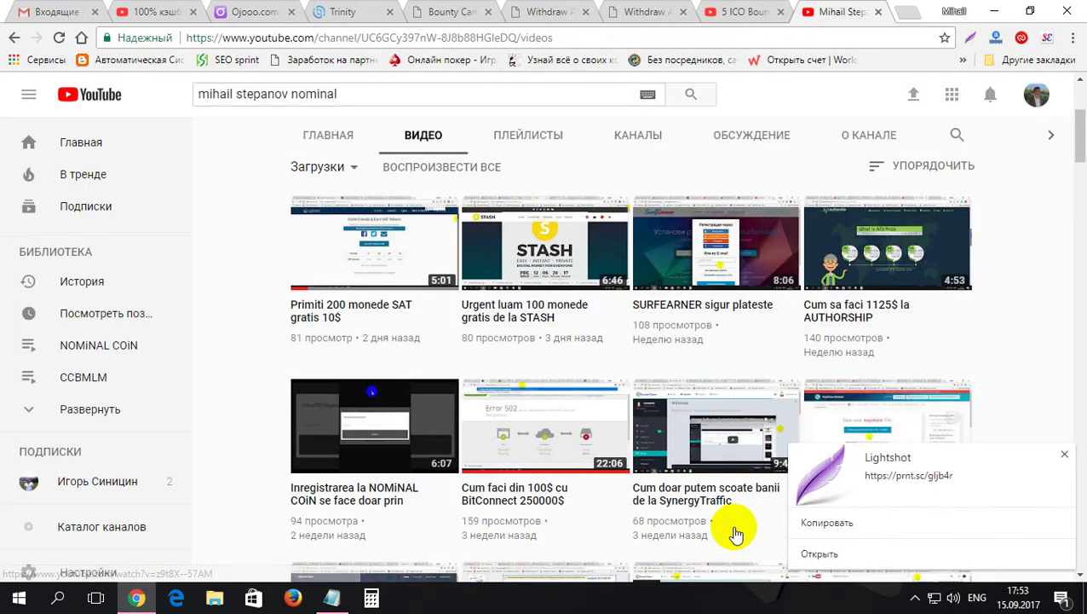
- Open the prnt.sc screenshot link in a new tab, then go back to the Withdraw ATS Tokens Form
left_click(819, 554)
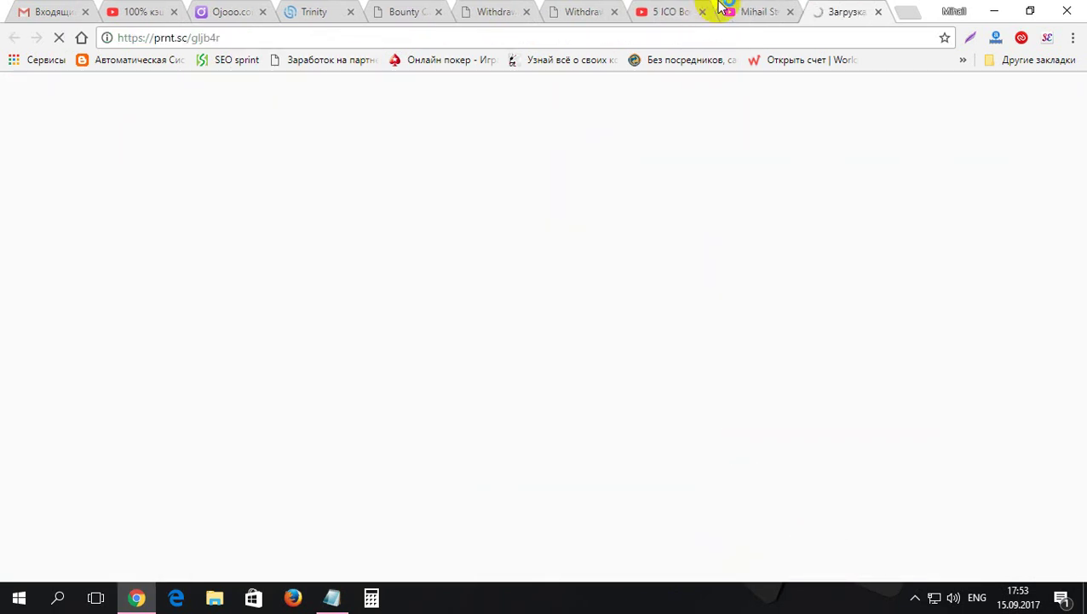
left_click(575, 9)
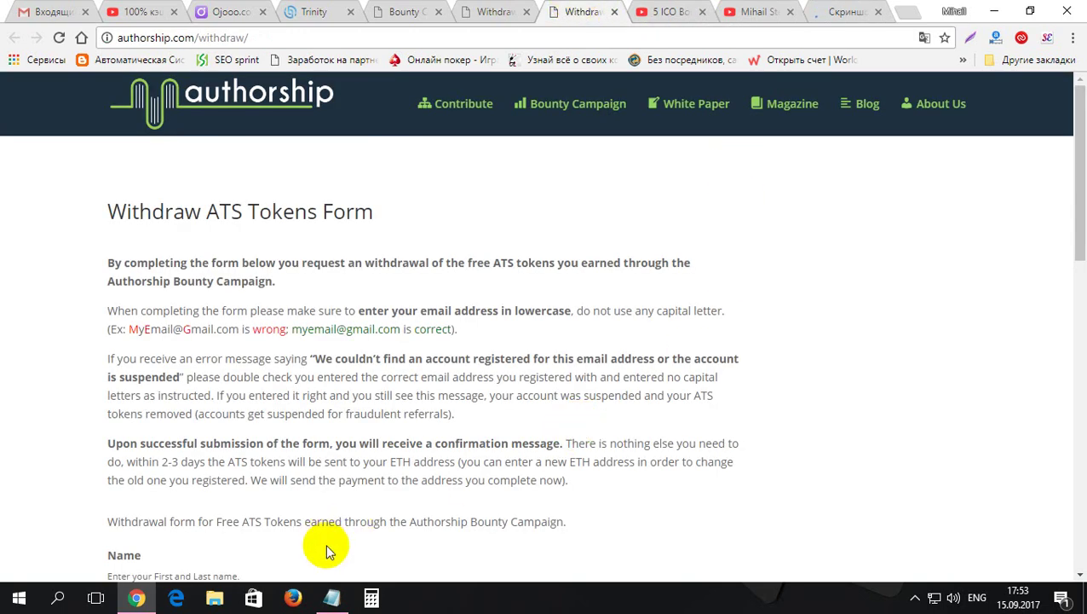
left_click(372, 598)
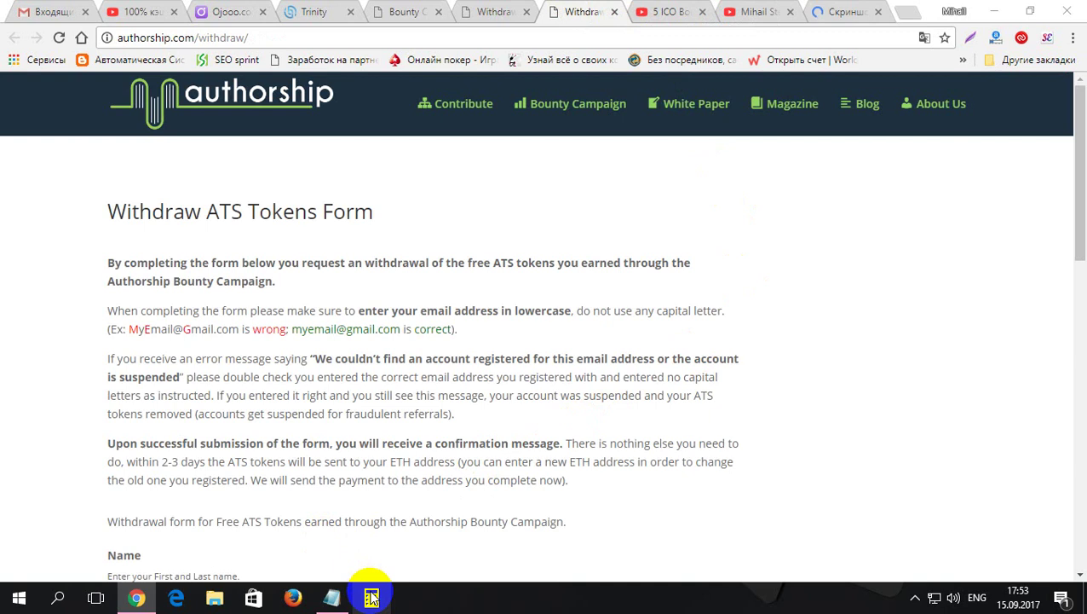